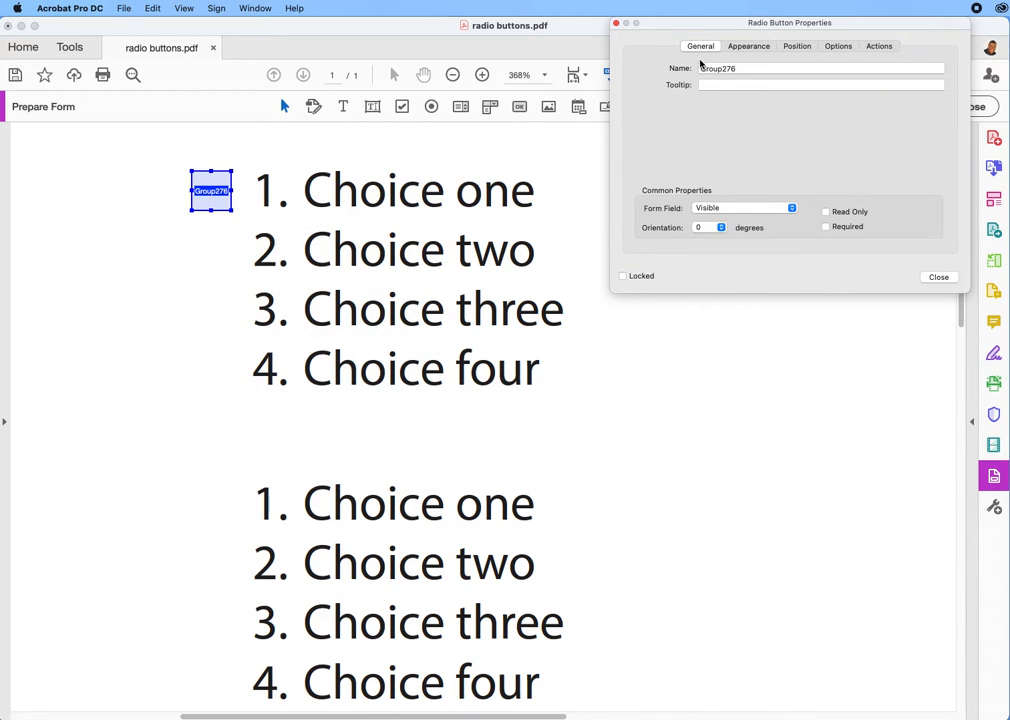
# - Review the radio button's appearance settings and available button styles, leaving the style as Check, and return to its general properties
pyautogui.click(750, 46)
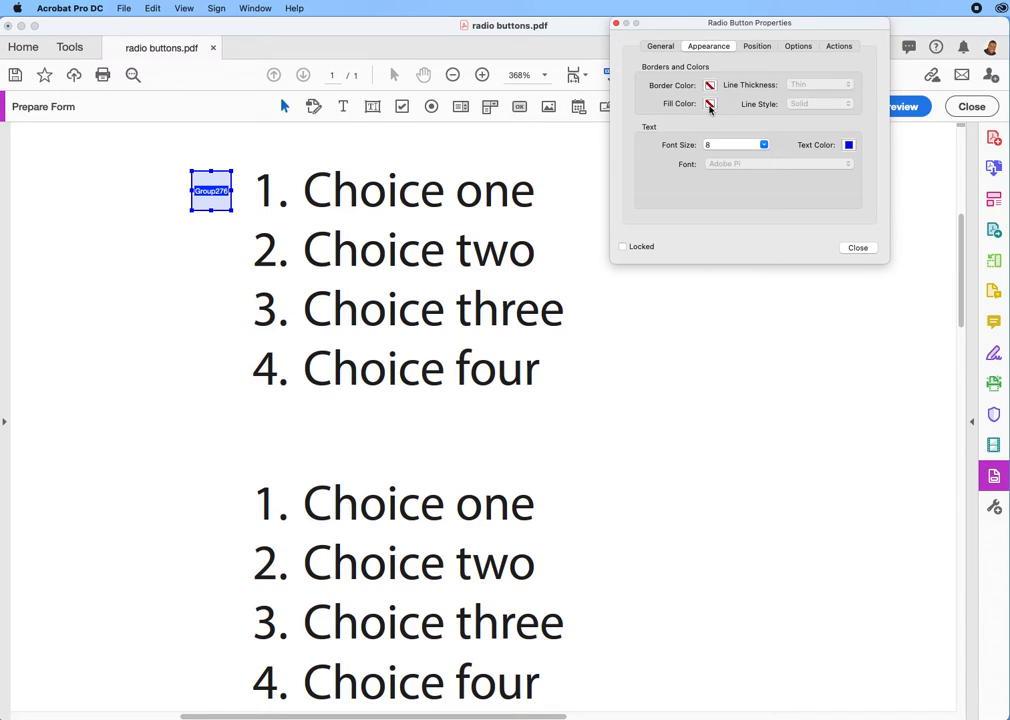
pyautogui.click(802, 46)
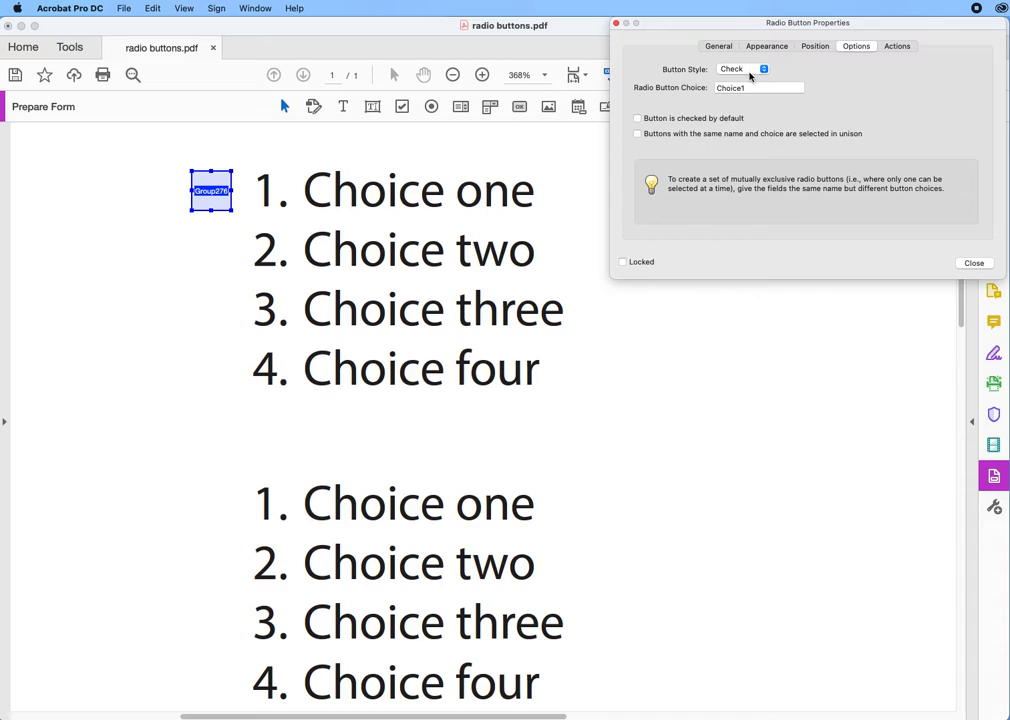
pyautogui.click(765, 70)
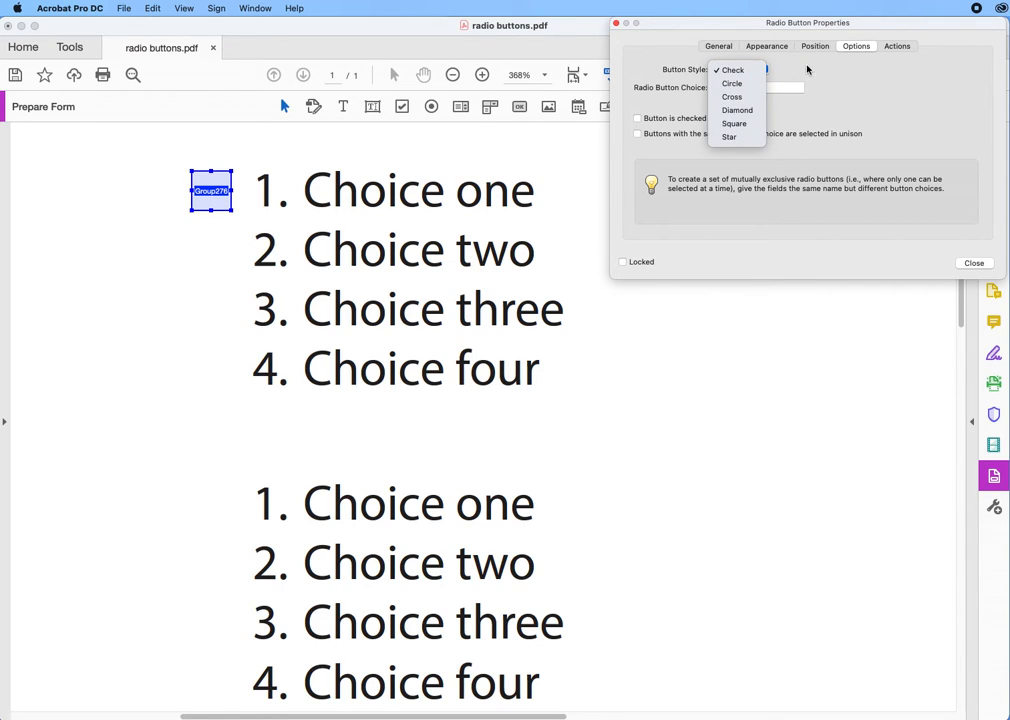
pyautogui.click(807, 70)
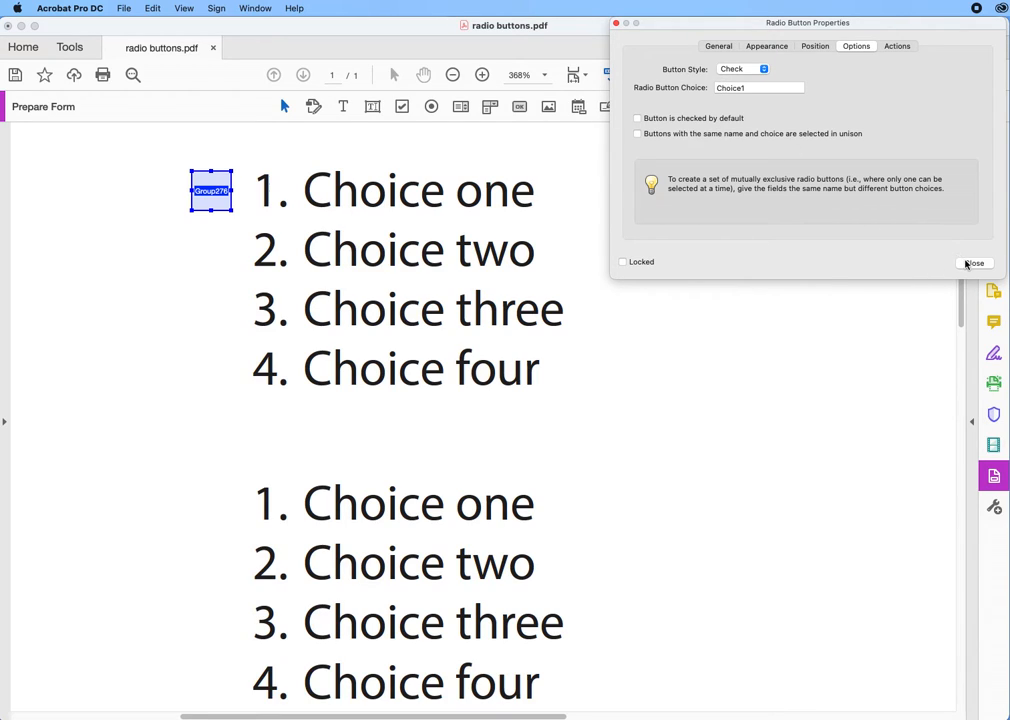
pyautogui.click(715, 46)
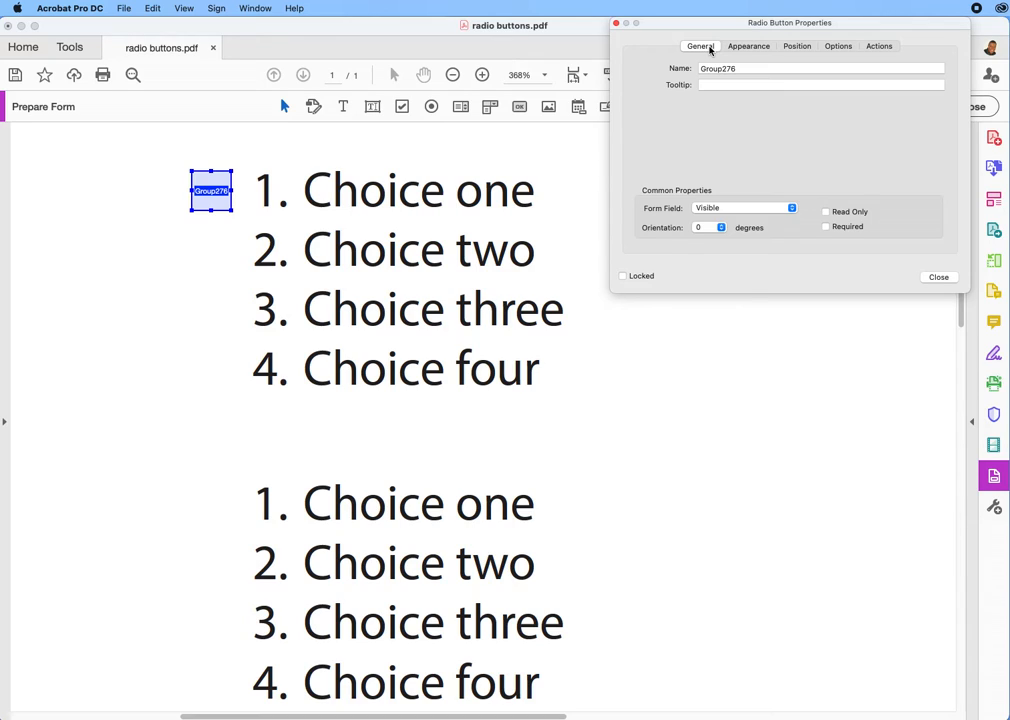
# - Create multiple copies of the radio button, 8 down and 1 across, within the same group
pyautogui.rightClick(206, 193)
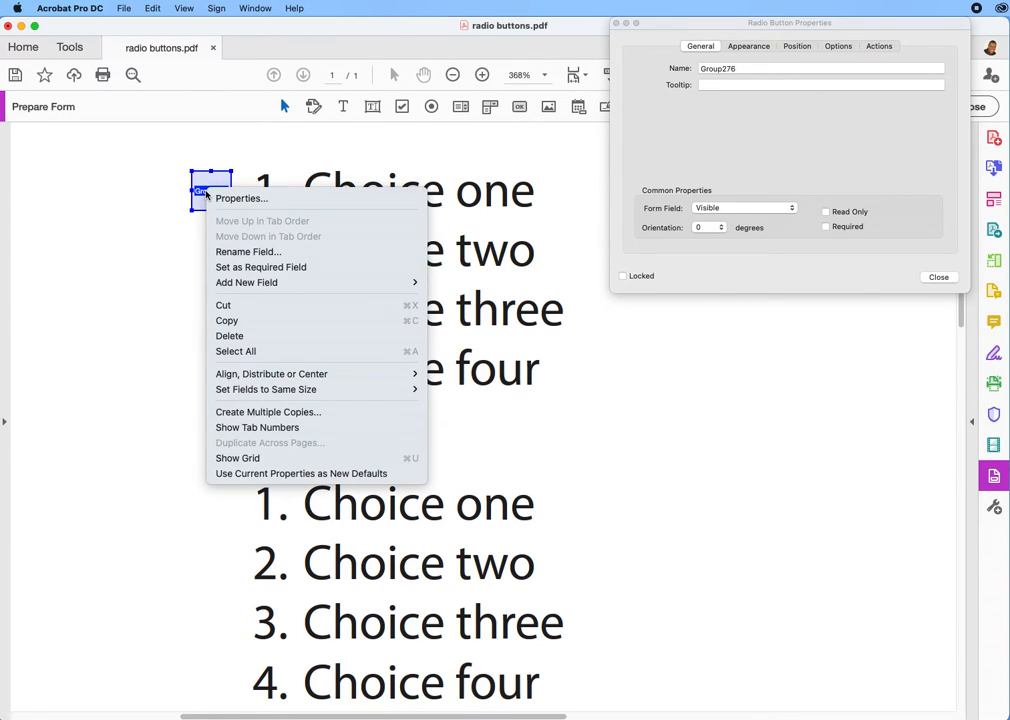
pyautogui.click(238, 411)
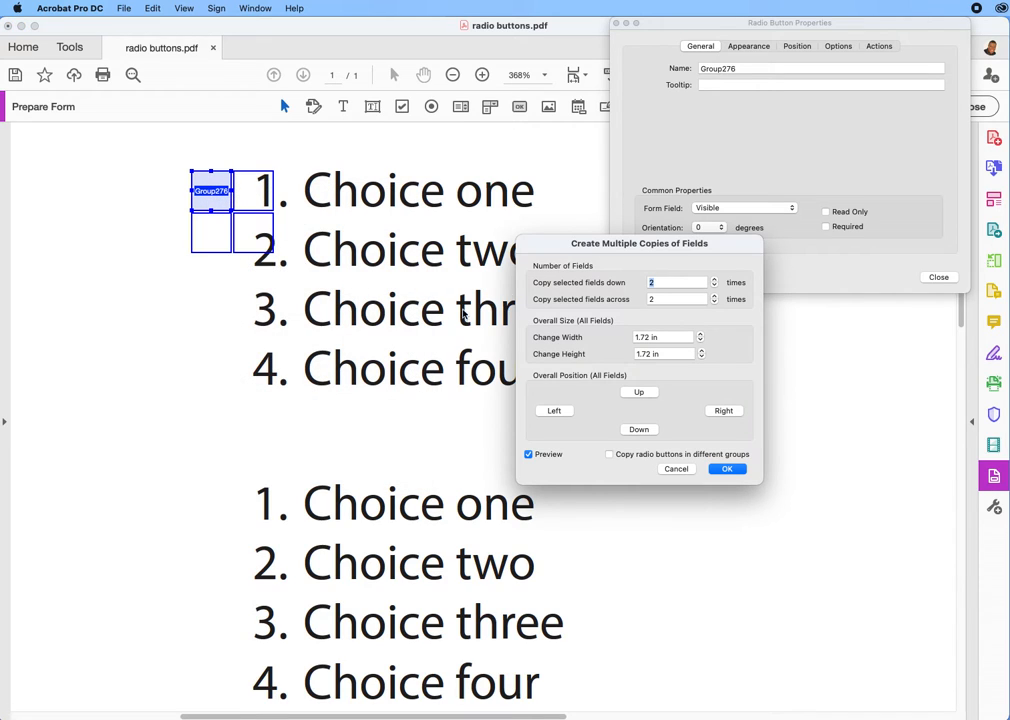
pyautogui.write('8')
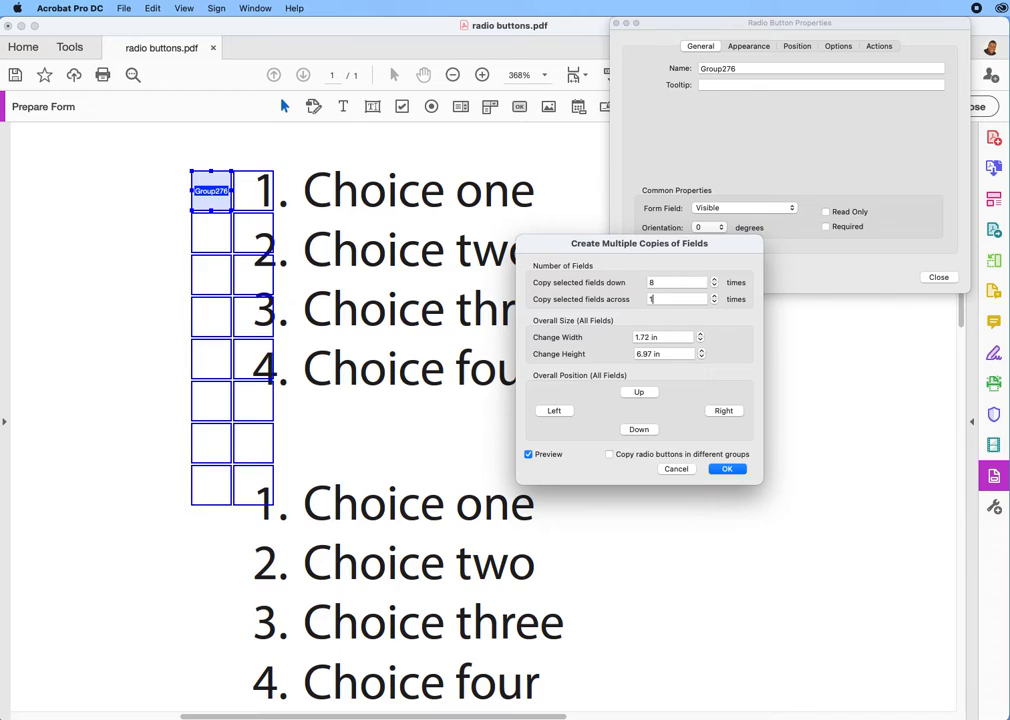
pyautogui.write('1')
pyautogui.press('Return')
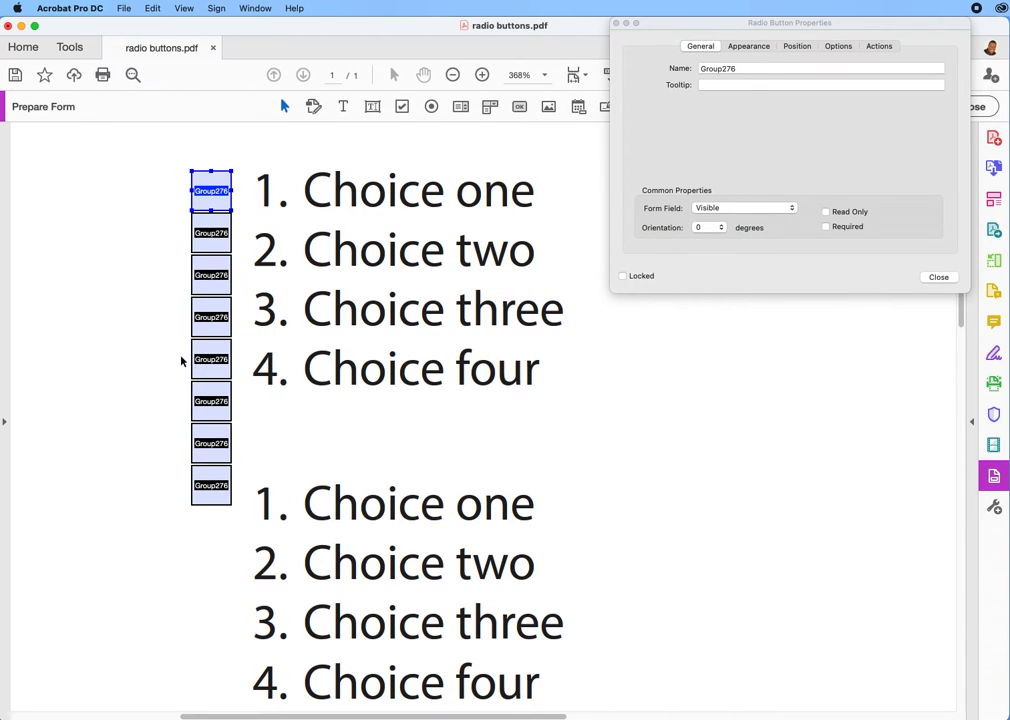
# - Move the lower four radio buttons down so the first sits beside Choice one of the second list
pyautogui.moveTo(181, 361); pyautogui.dragTo(228, 503)
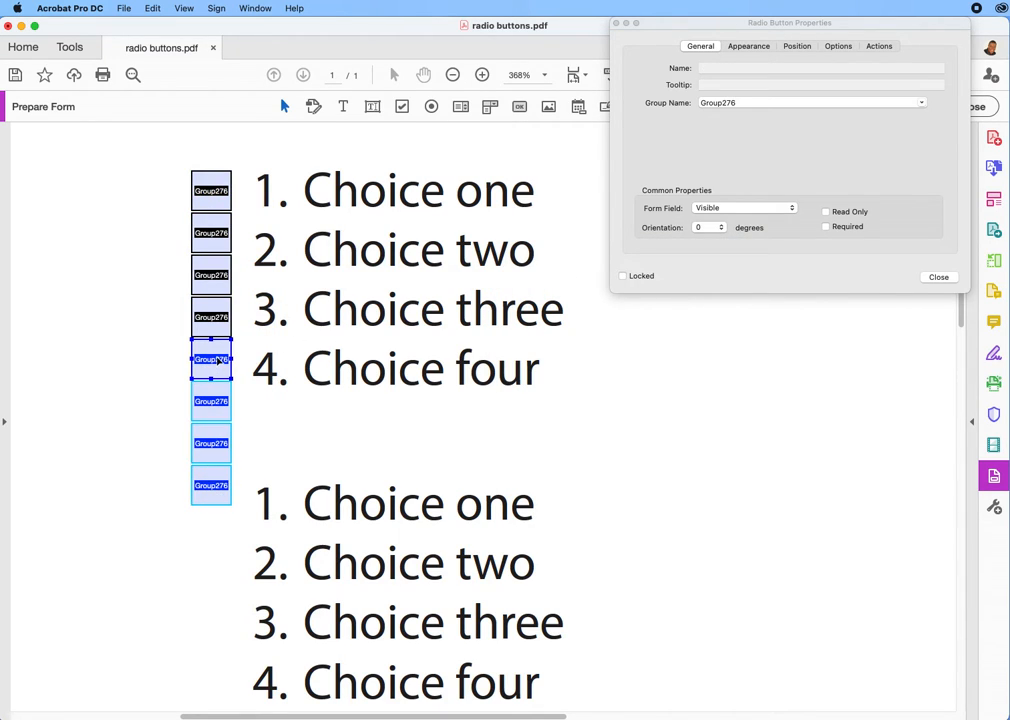
pyautogui.moveTo(218, 362); pyautogui.dragTo(213, 507)
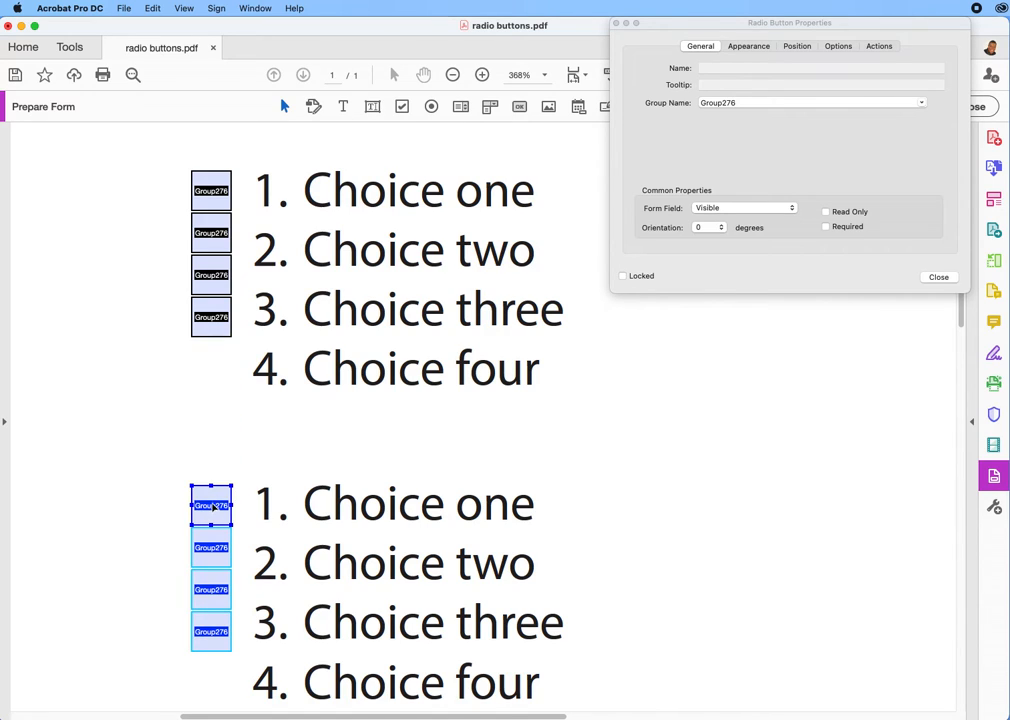
pyautogui.click(194, 404)
# - Move the last radio button of each set down beside Choice four of its list
pyautogui.click(207, 318)
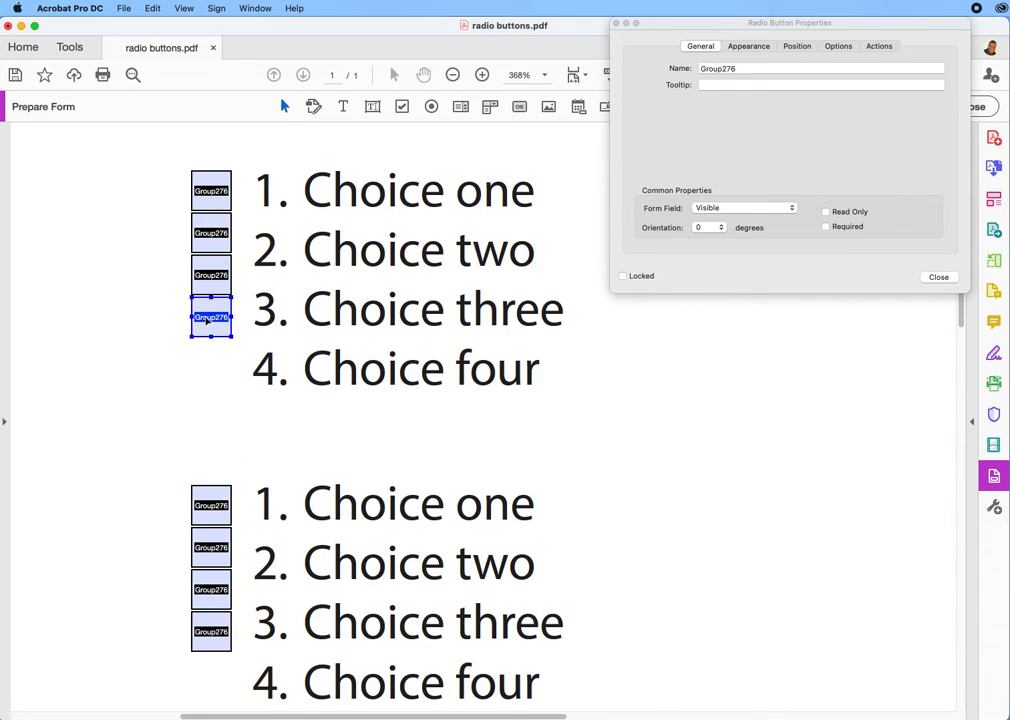
pyautogui.moveTo(207, 320); pyautogui.dragTo(210, 370)
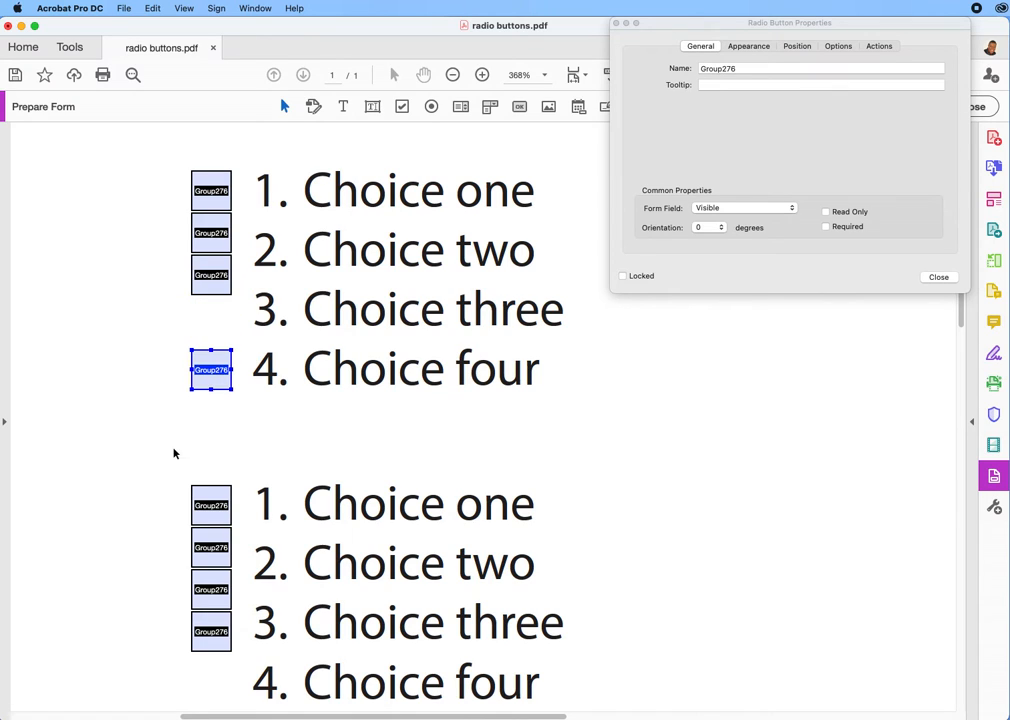
pyautogui.scroll(-1, 170, 452)
pyautogui.scroll(-1, 168, 457)
pyautogui.moveTo(205, 587); pyautogui.dragTo(217, 642)
# - Distribute the second list's four radio buttons vertically
pyautogui.moveTo(174, 435); pyautogui.dragTo(243, 651)
pyautogui.rightClick(208, 447)
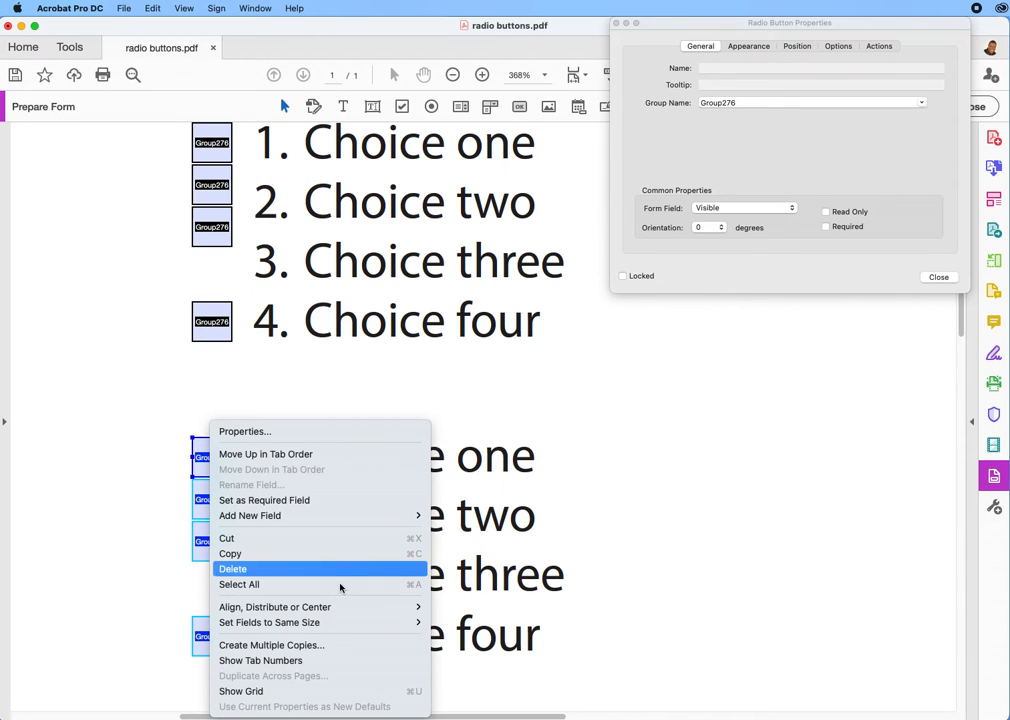
pyautogui.moveTo(331, 605)
pyautogui.click(476, 639)
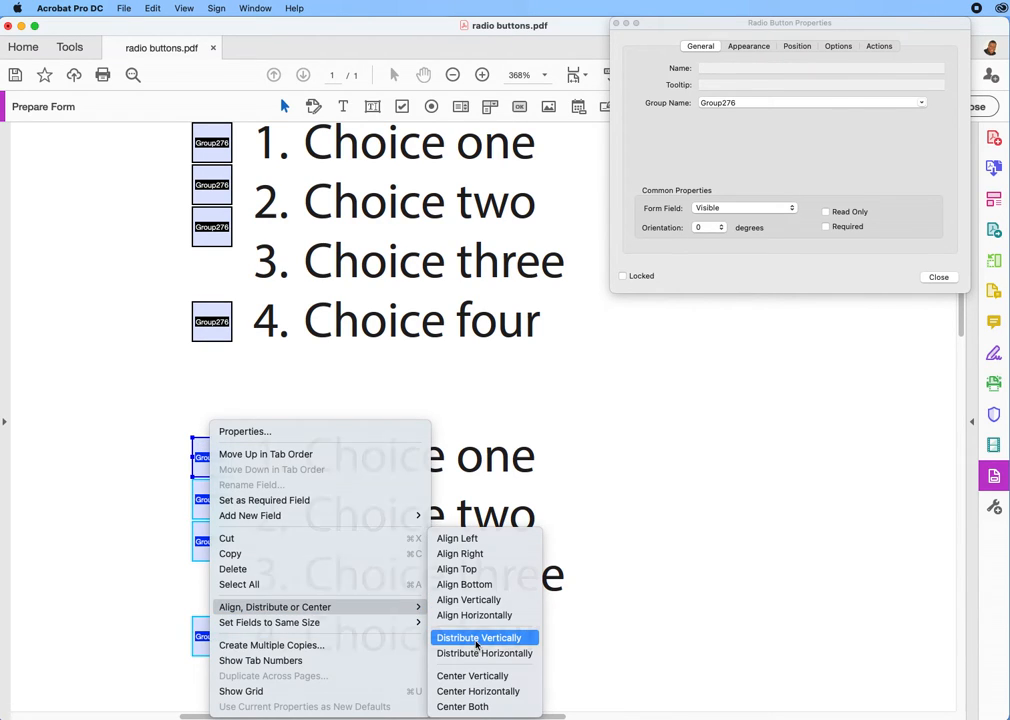
# - Distribute the first list's four radio buttons vertically
pyautogui.moveTo(159, 136); pyautogui.dragTo(240, 330)
pyautogui.rightClick(212, 137)
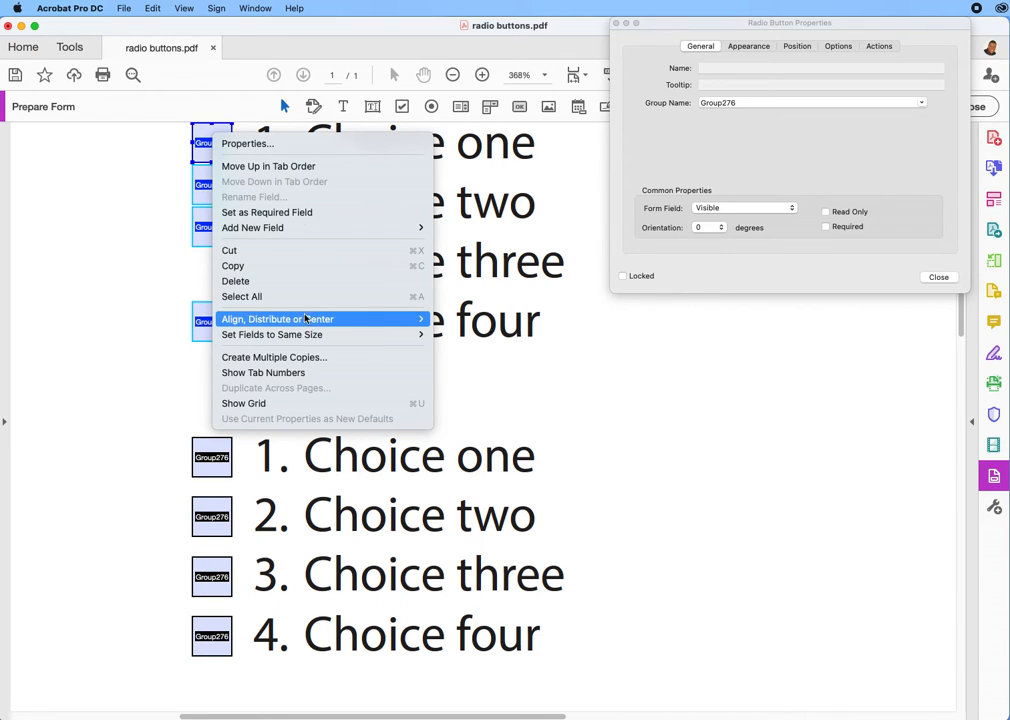
pyautogui.moveTo(286, 318)
pyautogui.click(478, 418)
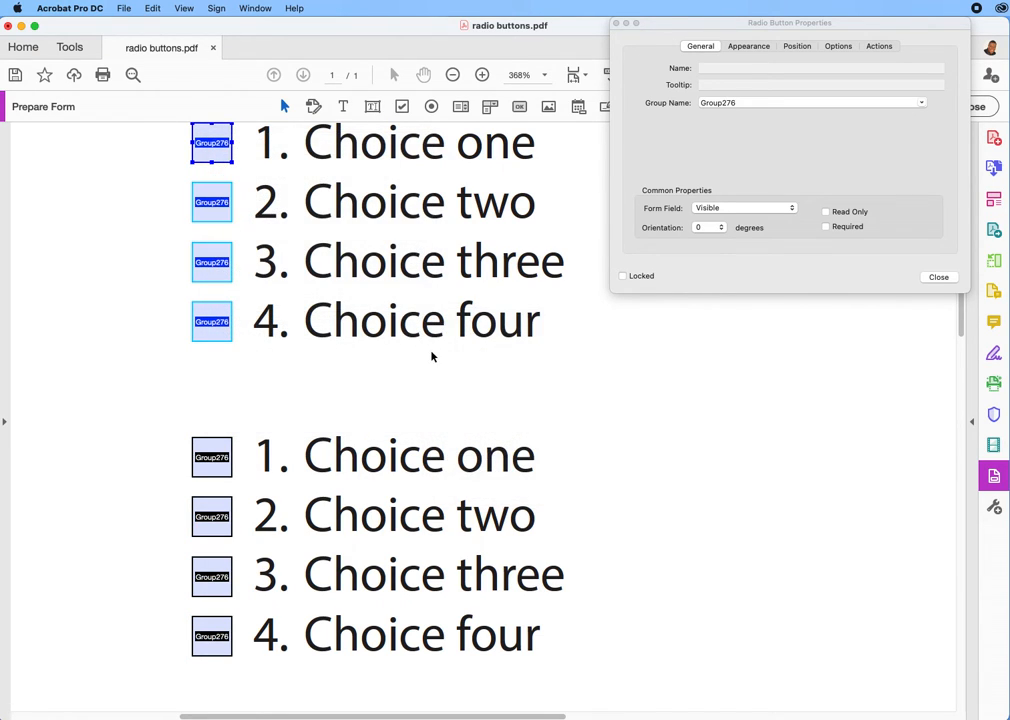
pyautogui.scroll(1, 433, 354)
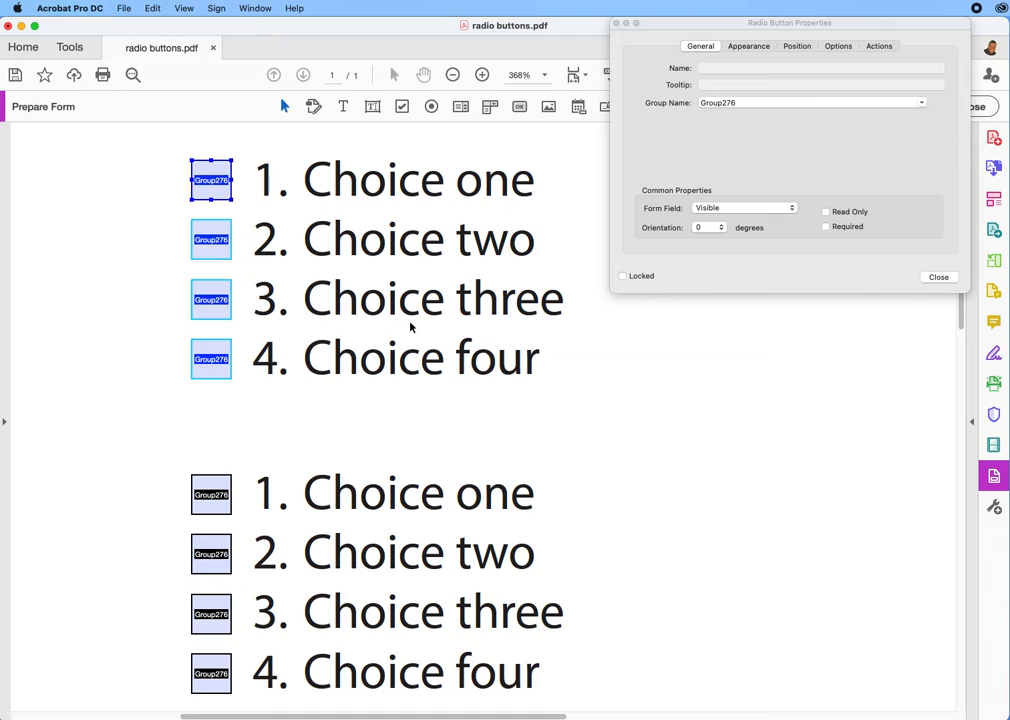
# - Close the field properties and test choices one to three of the first list in form preview
pyautogui.click(934, 278)
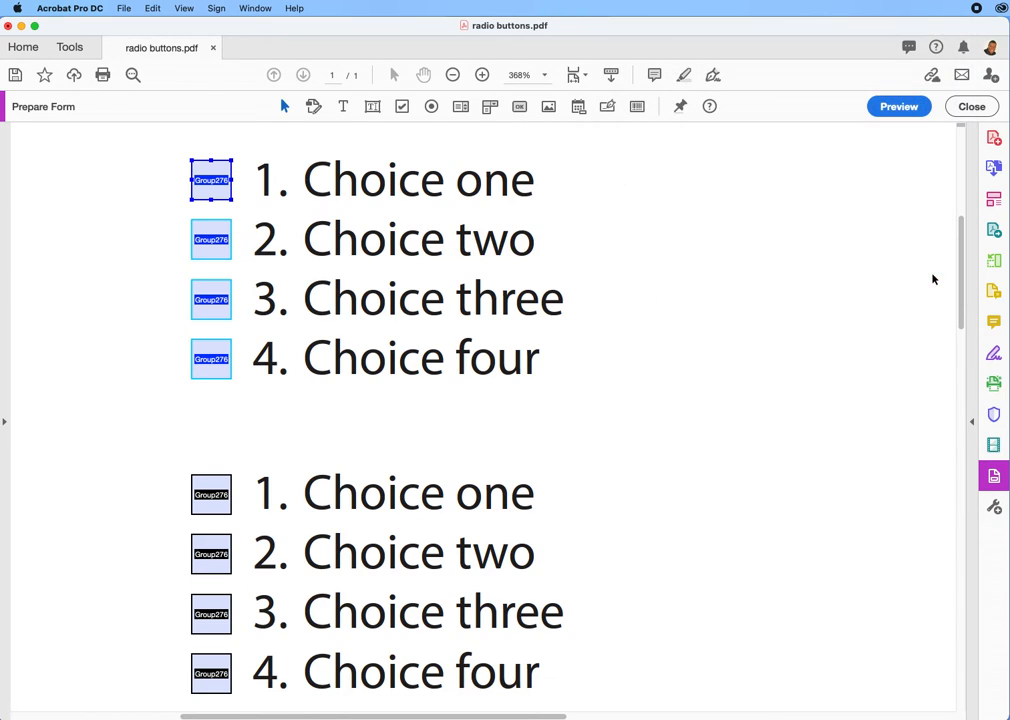
pyautogui.click(900, 106)
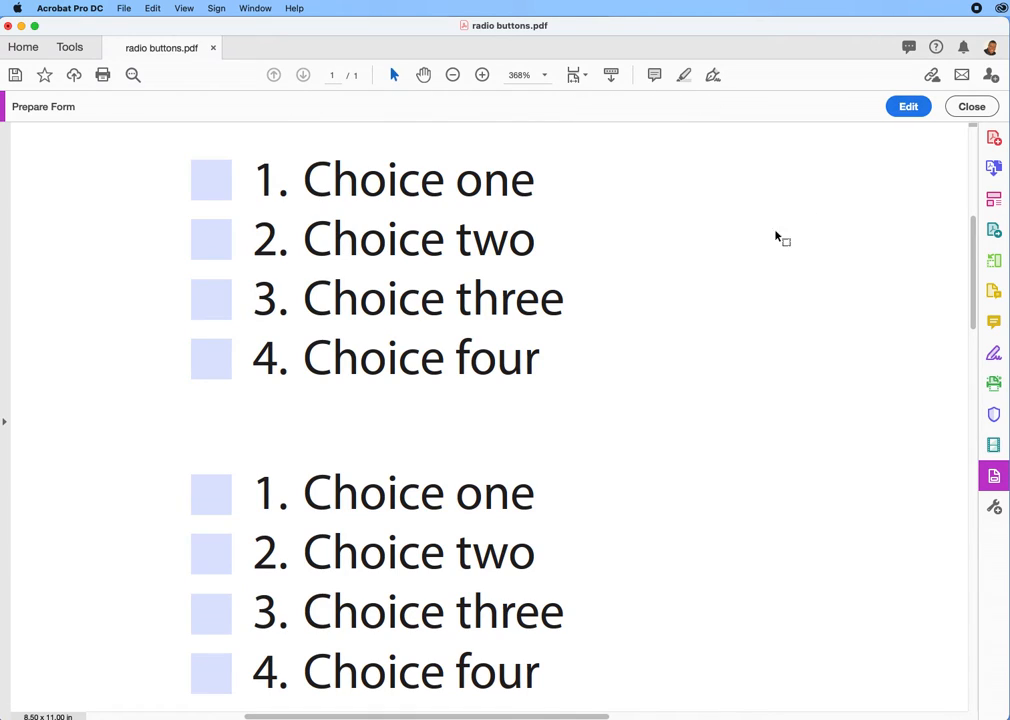
pyautogui.click(214, 192)
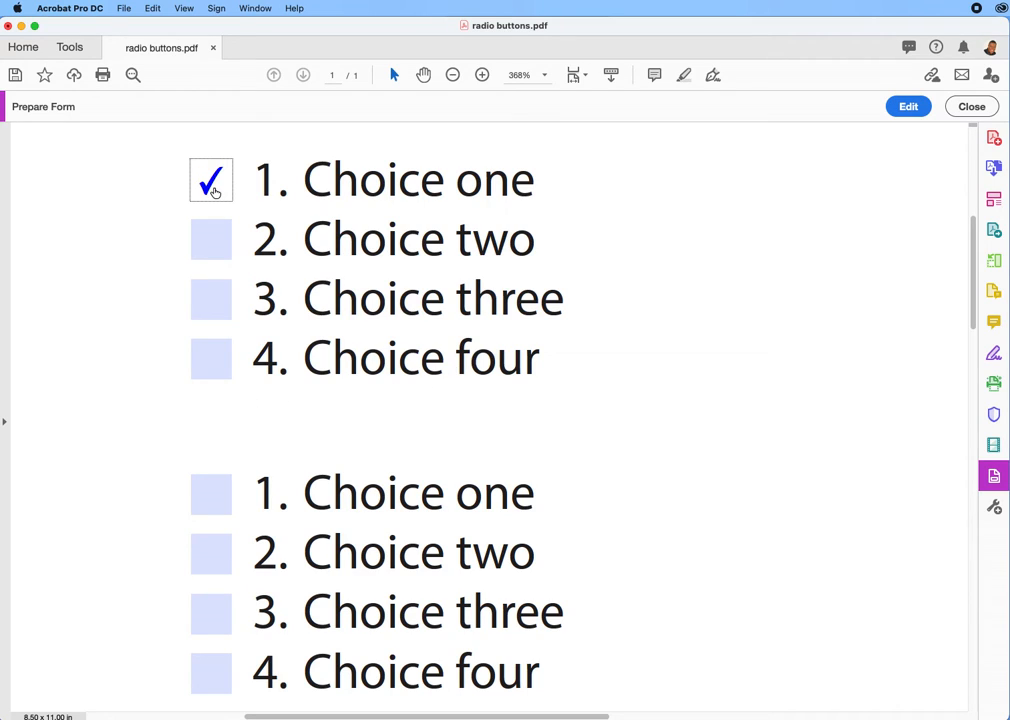
pyautogui.click(210, 237)
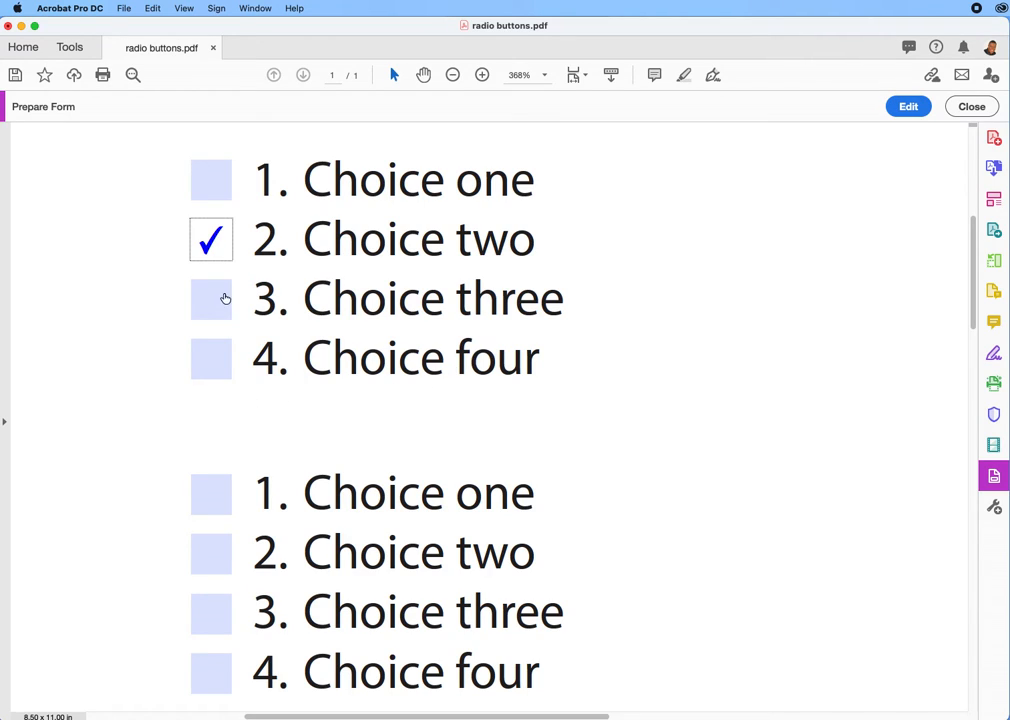
pyautogui.click(223, 298)
# - Test the radio buttons of all four choices in the second list
pyautogui.click(220, 502)
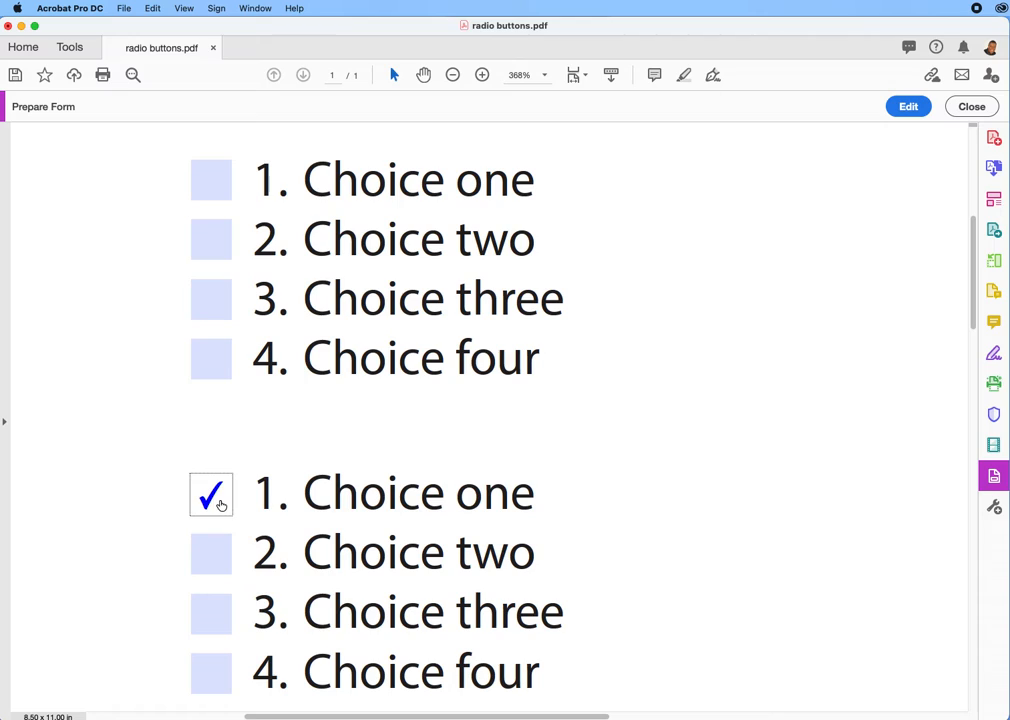
pyautogui.click(214, 550)
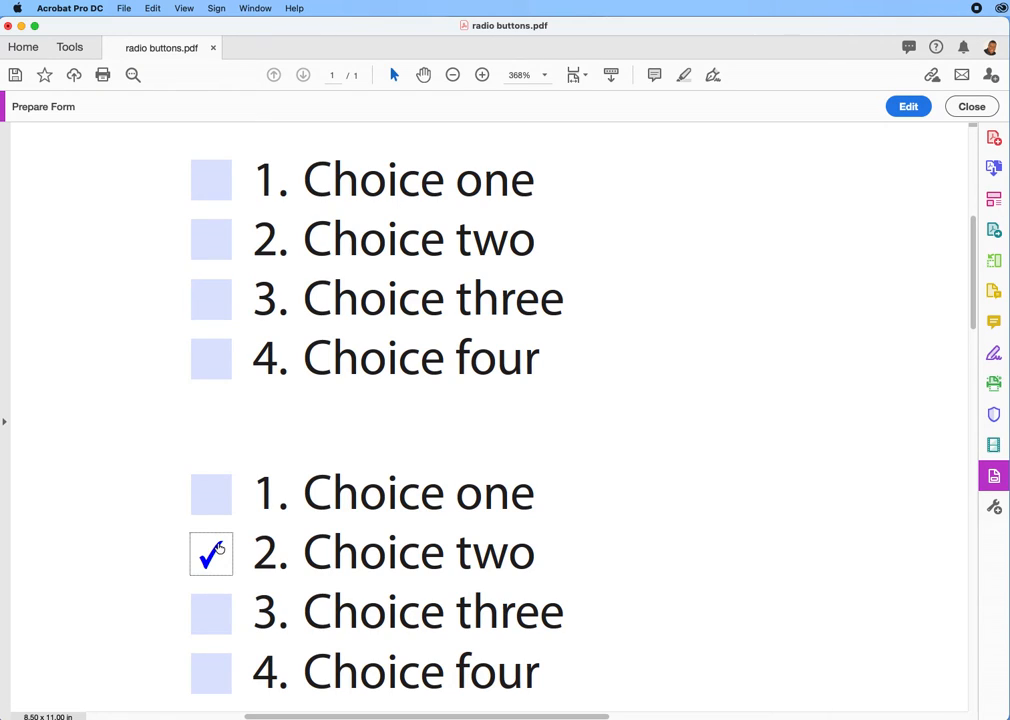
pyautogui.click(204, 606)
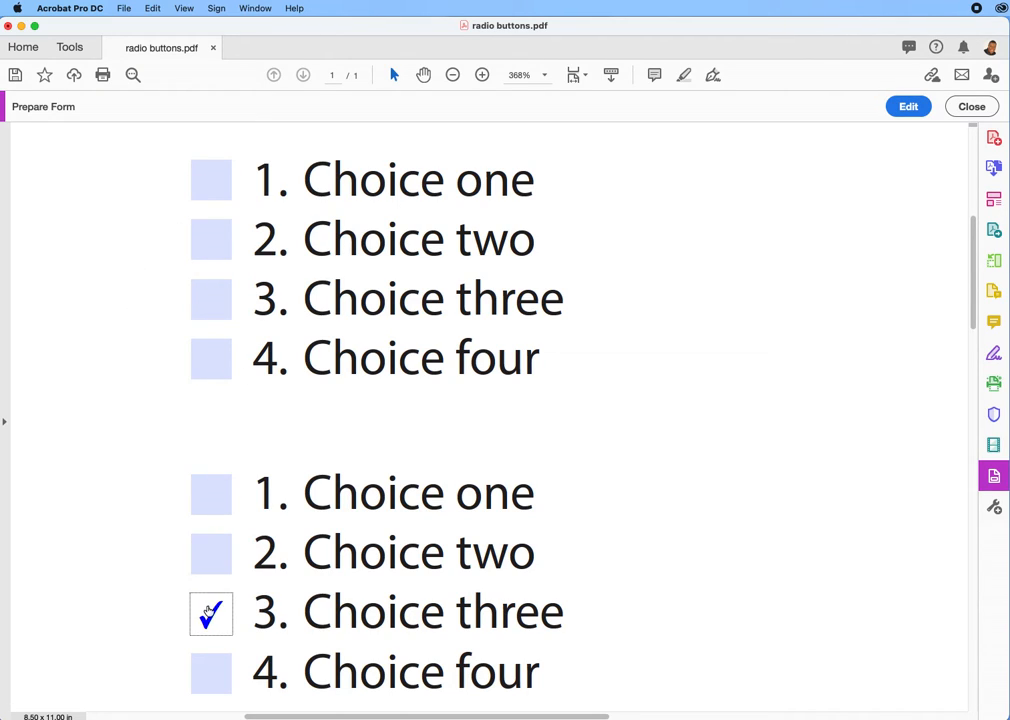
pyautogui.click(198, 484)
pyautogui.click(208, 655)
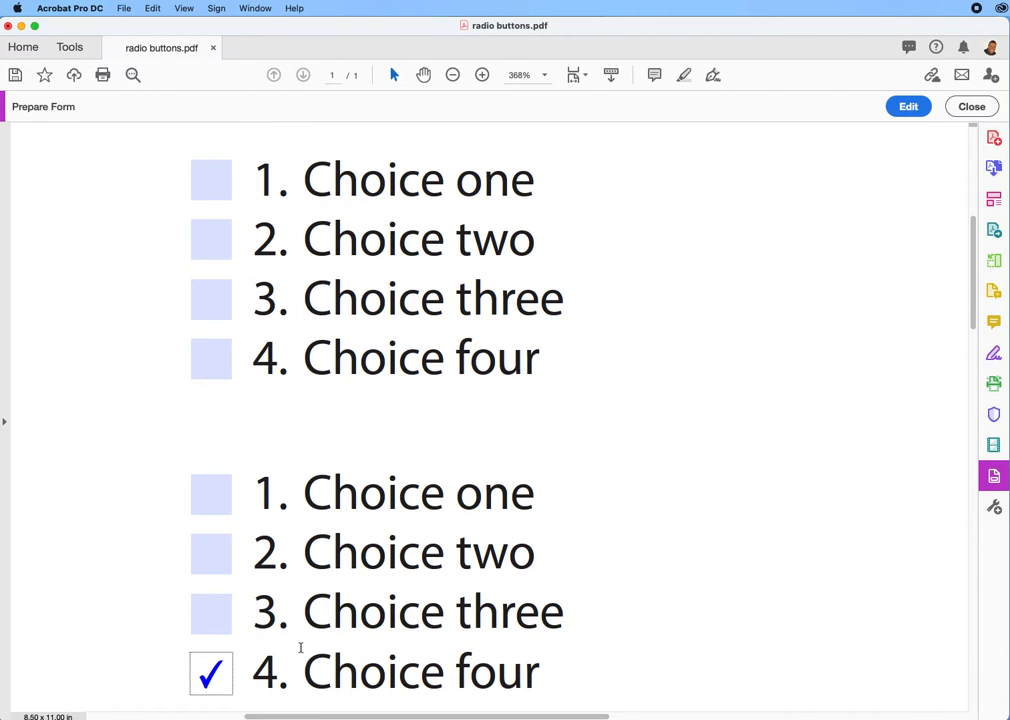
pyautogui.click(187, 525)
# - Test the radio buttons across both lists again, finishing on Choice four of the second list
pyautogui.click(214, 366)
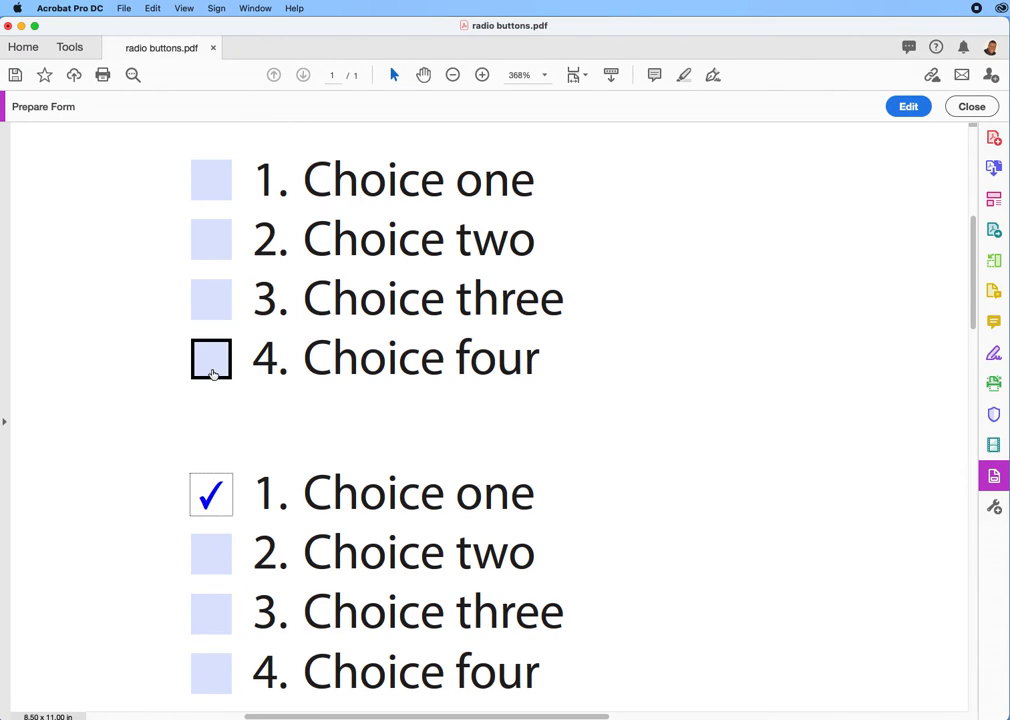
pyautogui.click(217, 313)
pyautogui.click(220, 248)
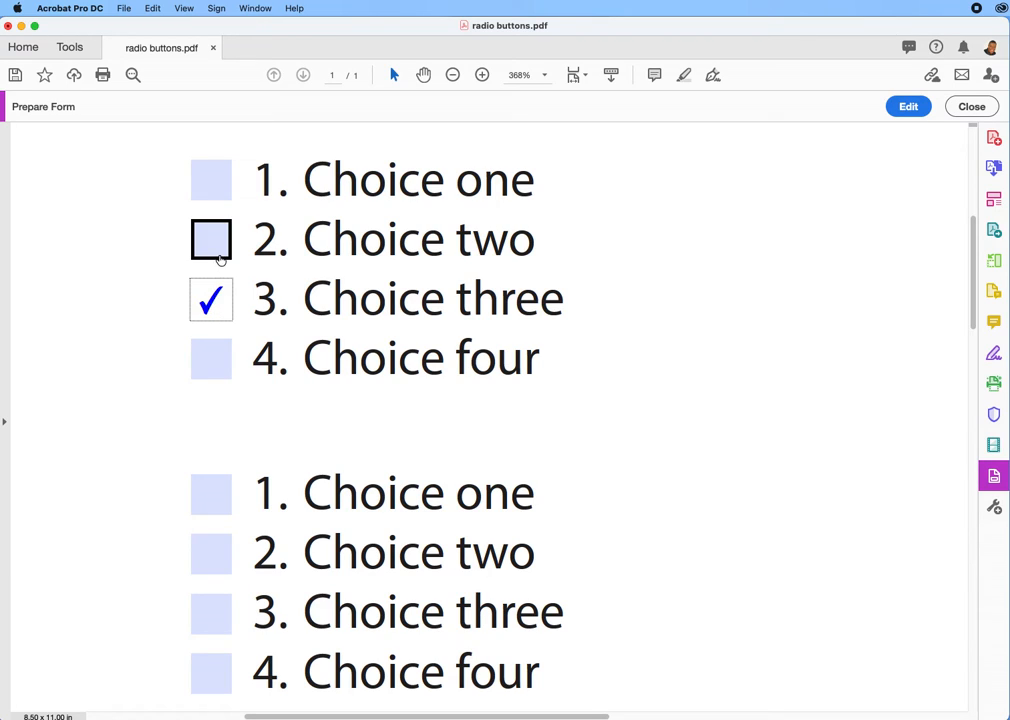
pyautogui.click(224, 196)
pyautogui.click(210, 315)
pyautogui.click(212, 356)
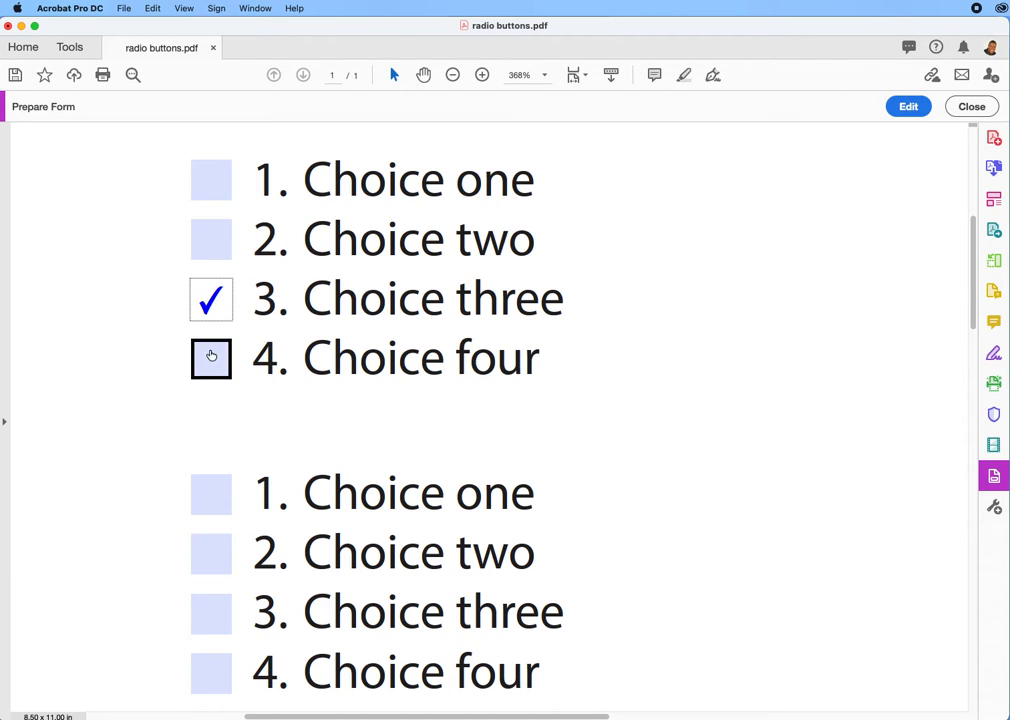
pyautogui.click(213, 492)
pyautogui.click(214, 556)
pyautogui.click(214, 615)
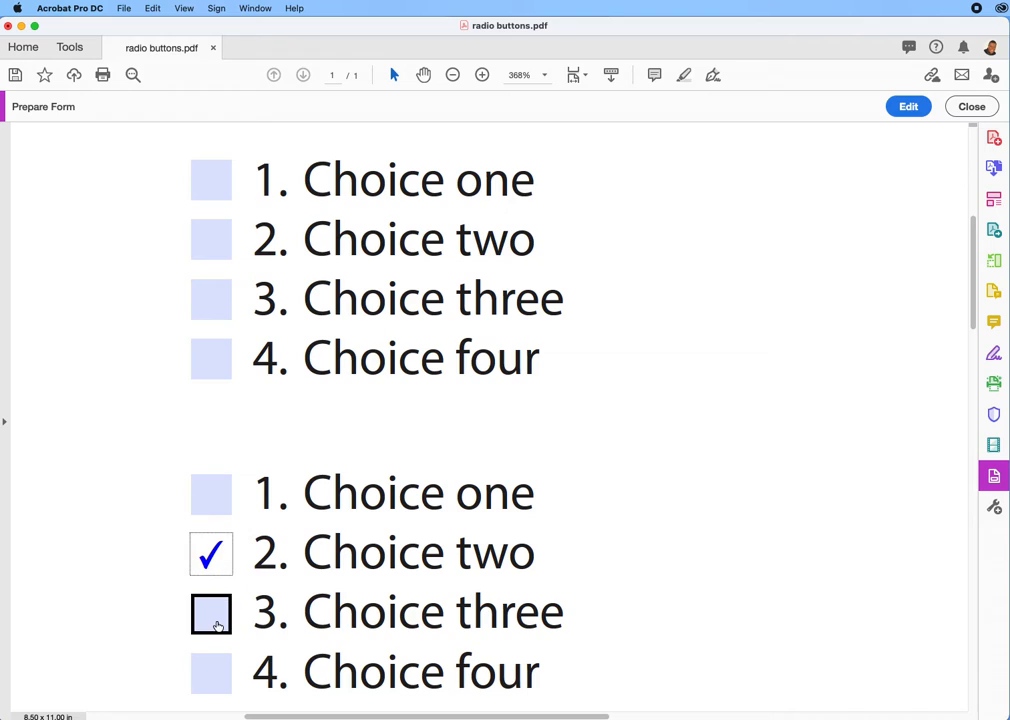
pyautogui.click(213, 665)
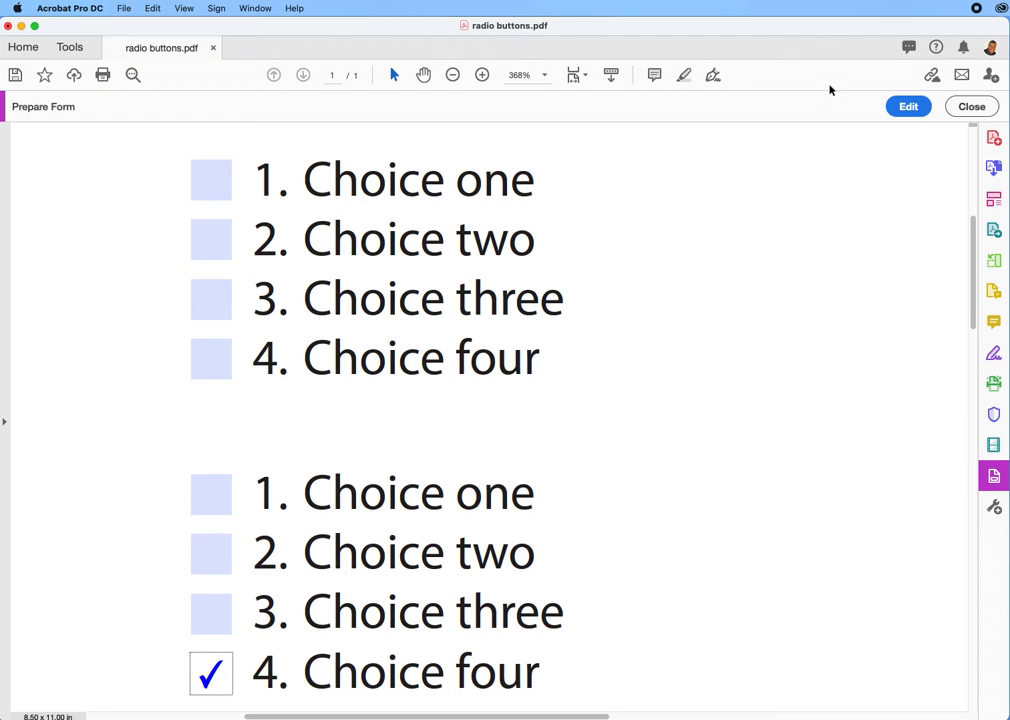
# - Return to form editing and clear the form's entries
pyautogui.click(908, 107)
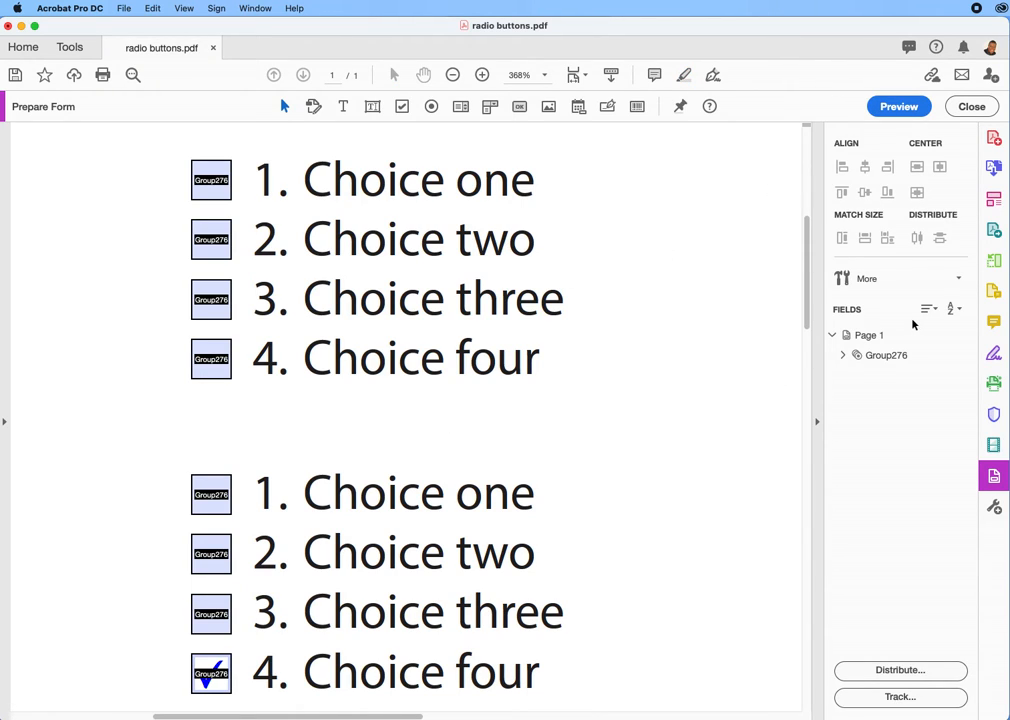
pyautogui.click(958, 280)
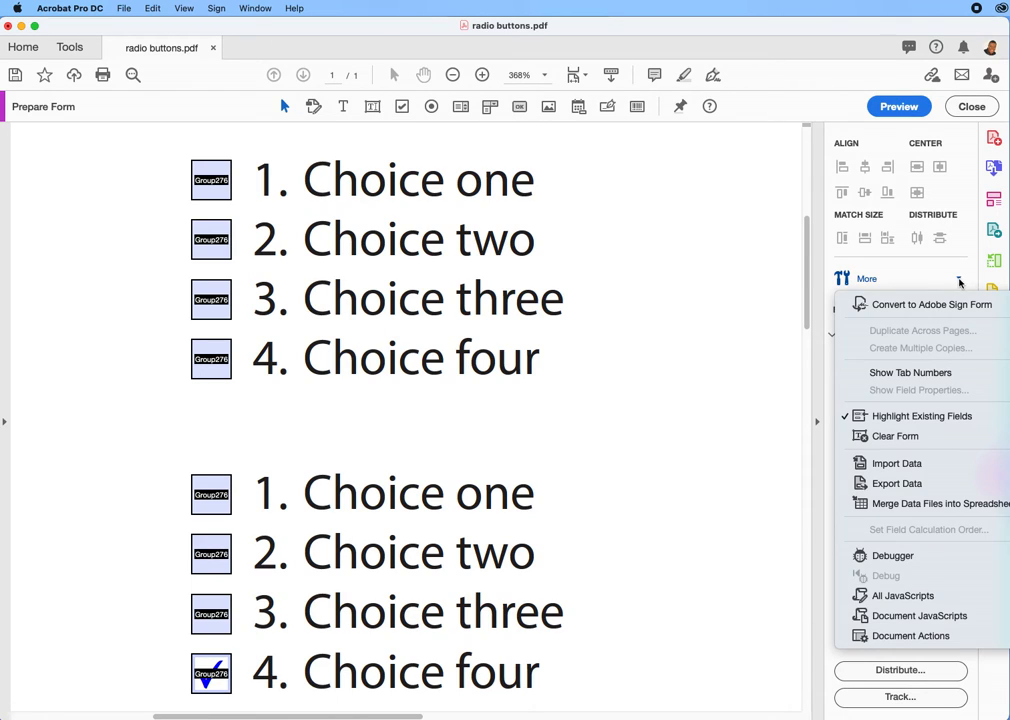
pyautogui.click(897, 435)
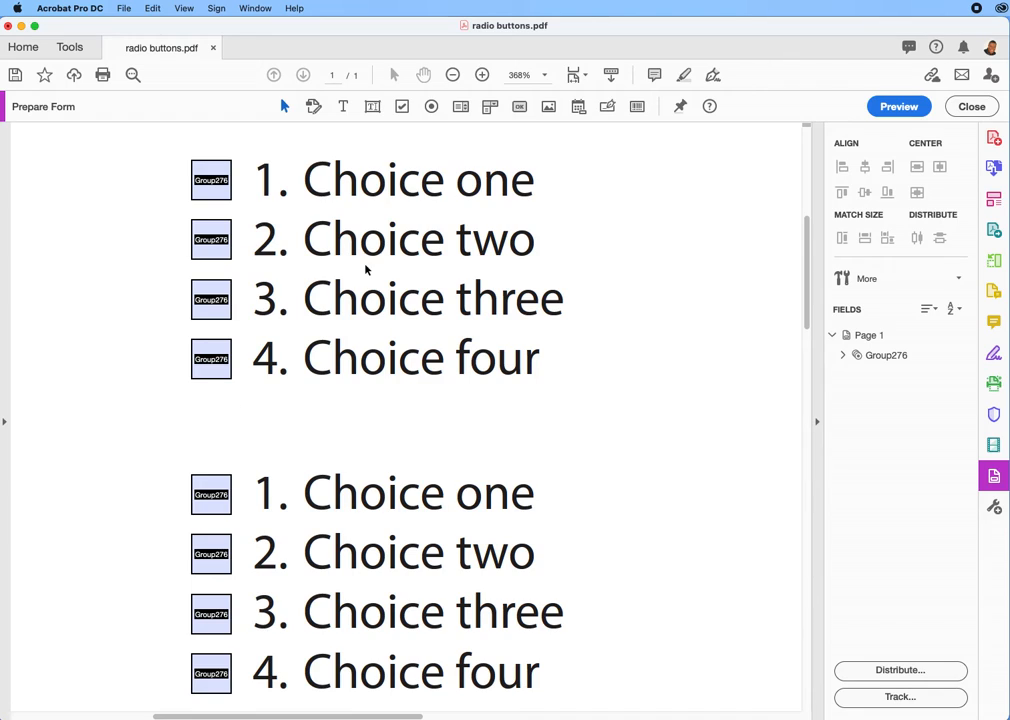
# - Rename the radio button beside Choice one in the second list to Group277
pyautogui.click(218, 497)
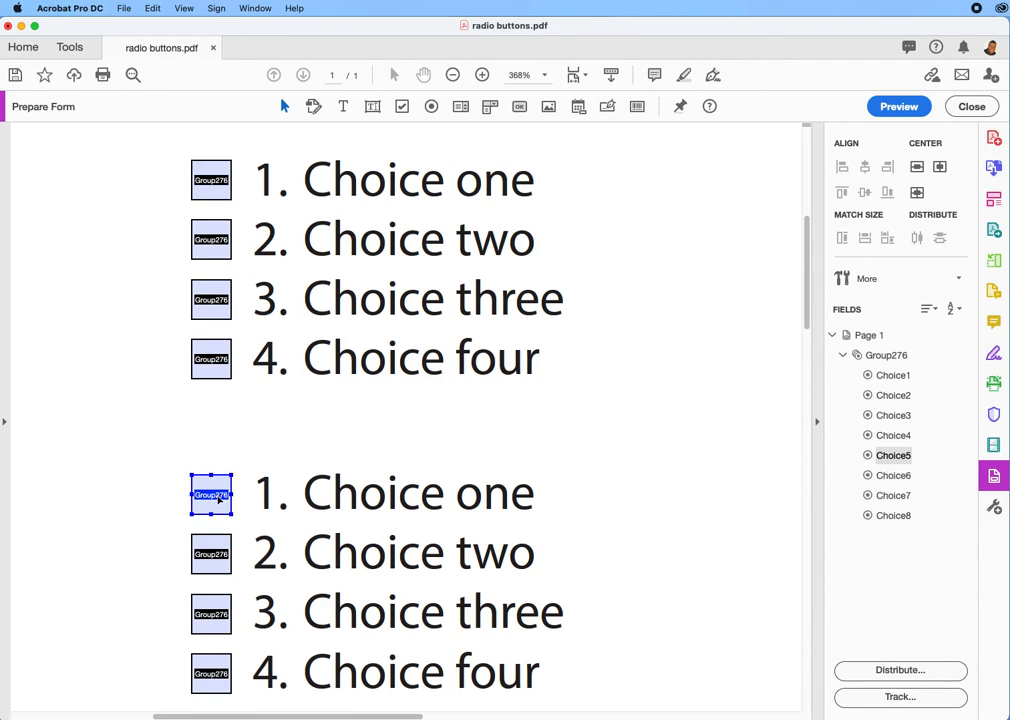
pyautogui.rightClick(218, 497)
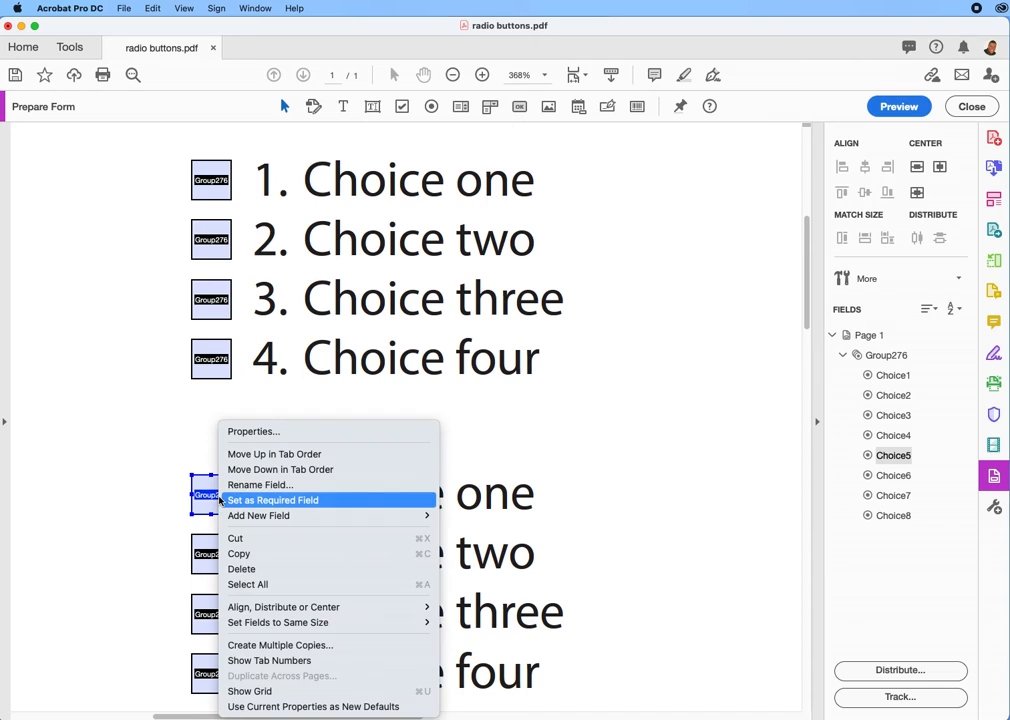
pyautogui.click(249, 432)
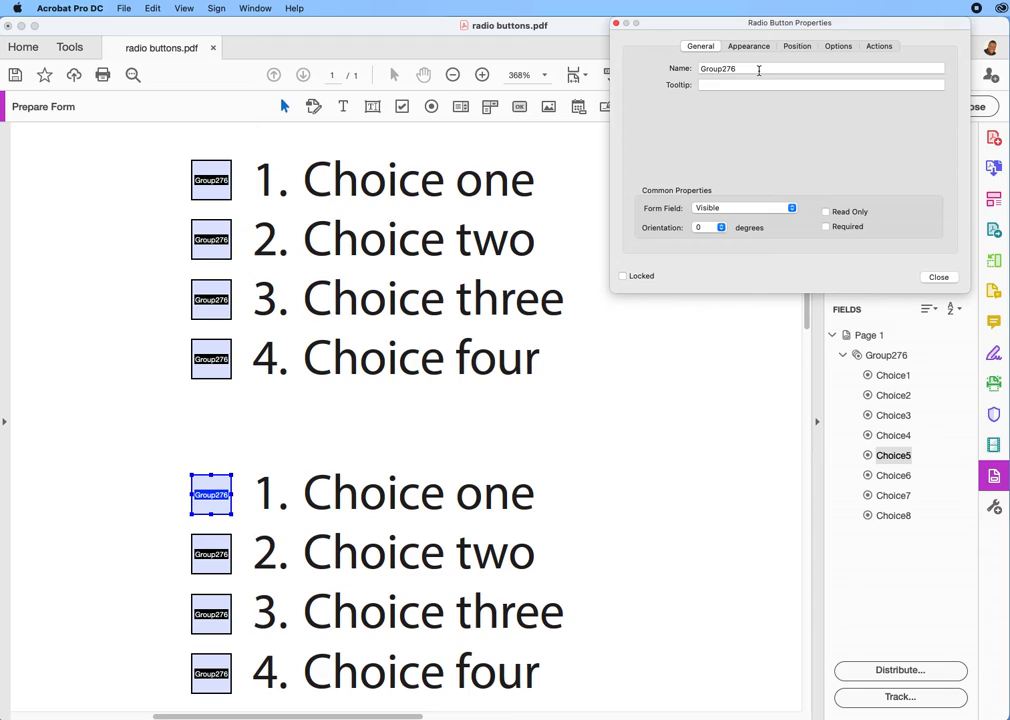
pyautogui.press('BackSpace')
pyautogui.click(938, 277)
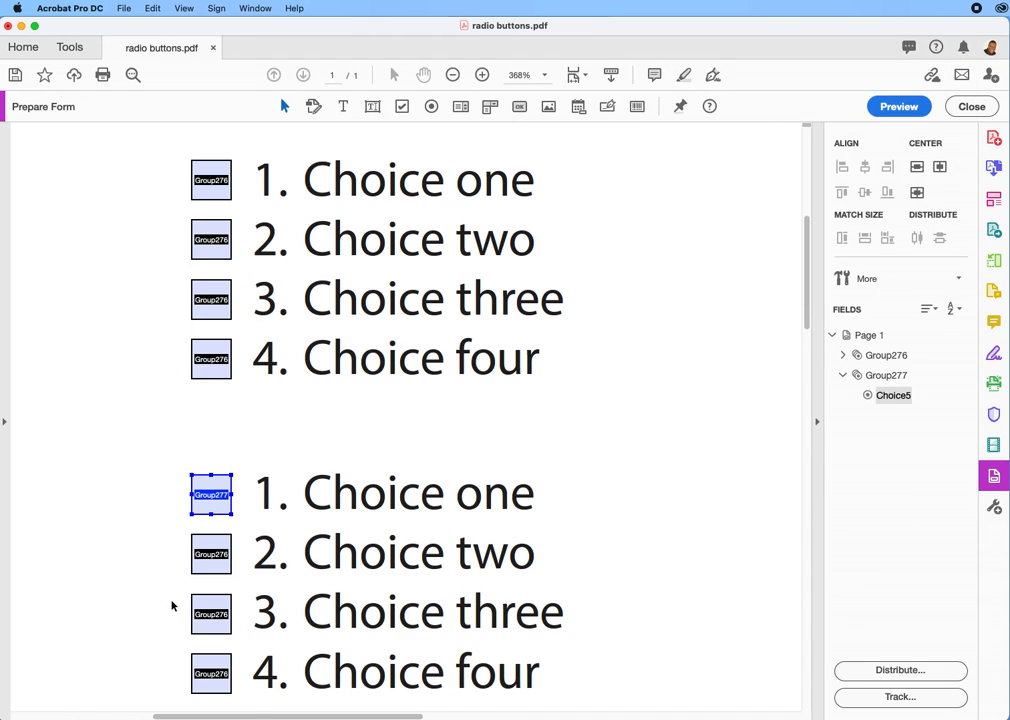
# - Select all four radio buttons of the second list and set their shared group name to 277
pyautogui.moveTo(179, 466); pyautogui.dragTo(228, 682)
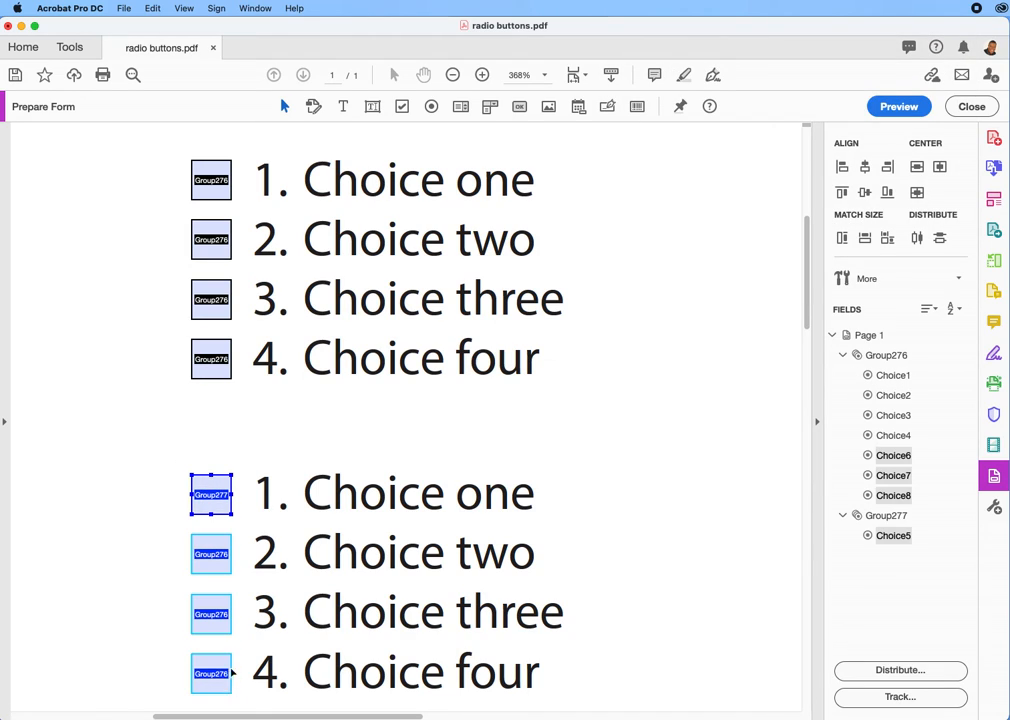
pyautogui.rightClick(214, 494)
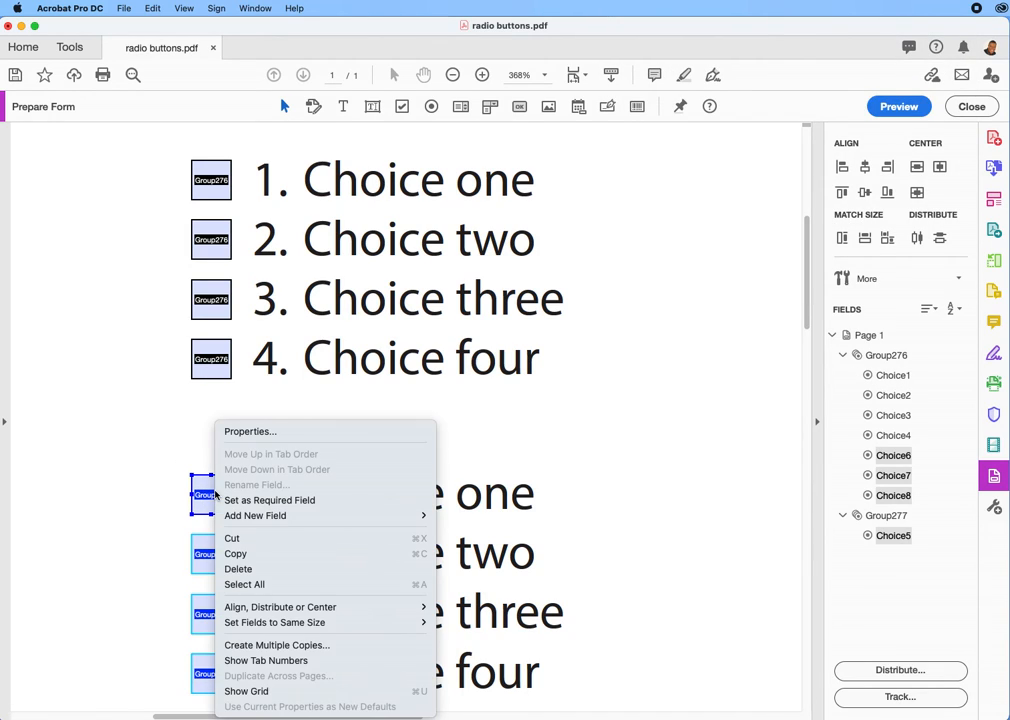
pyautogui.click(267, 428)
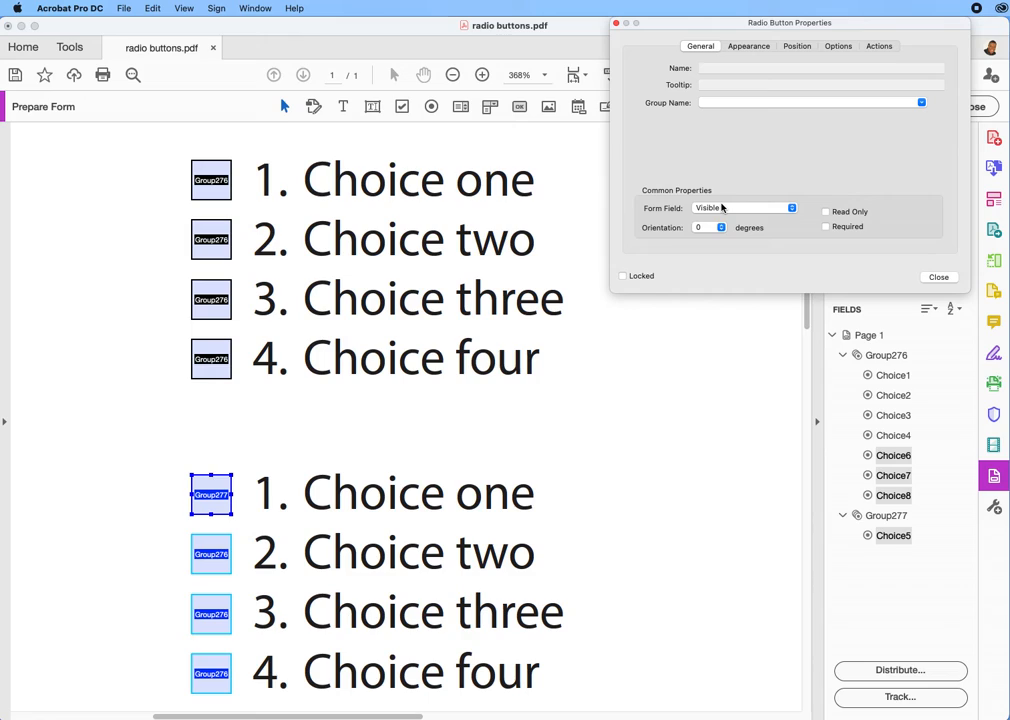
pyautogui.click(708, 101)
pyautogui.write('277')
pyautogui.click(933, 277)
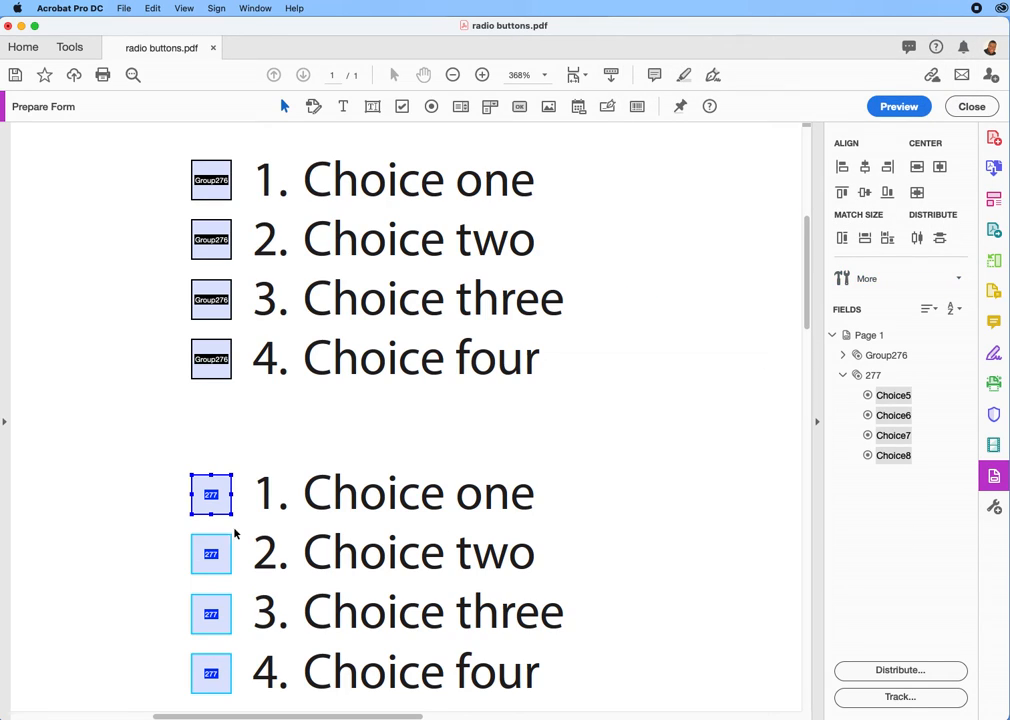
# - Change the group name of the second list's four radio buttons to Group277
pyautogui.rightClick(213, 496)
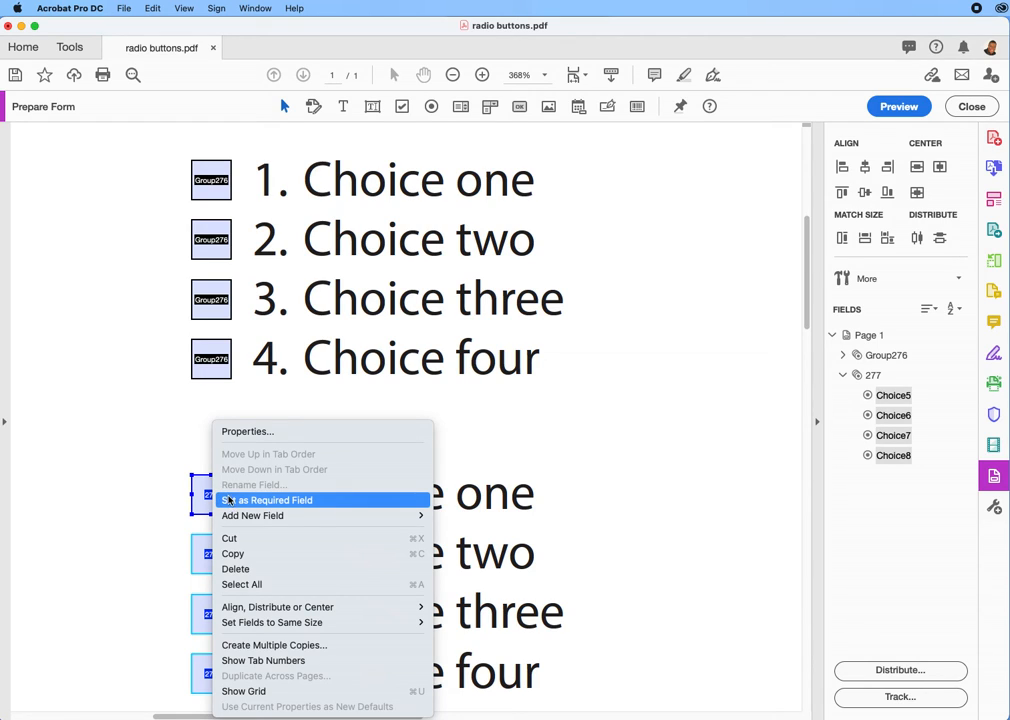
pyautogui.click(253, 431)
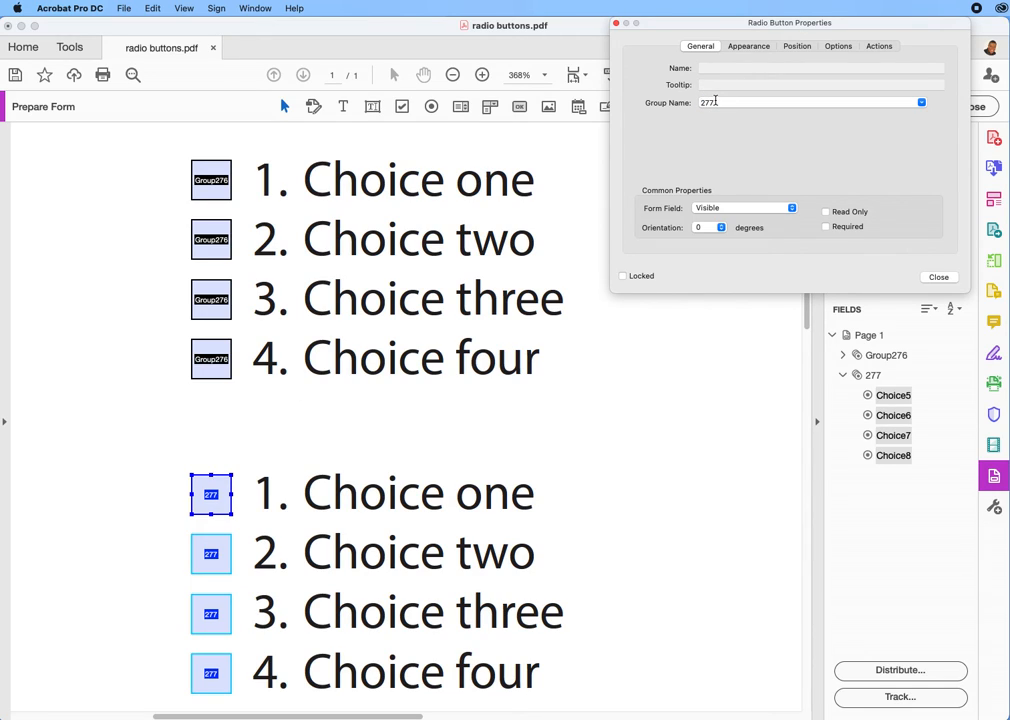
pyautogui.click(700, 102)
pyautogui.write('Group')
pyautogui.click(938, 276)
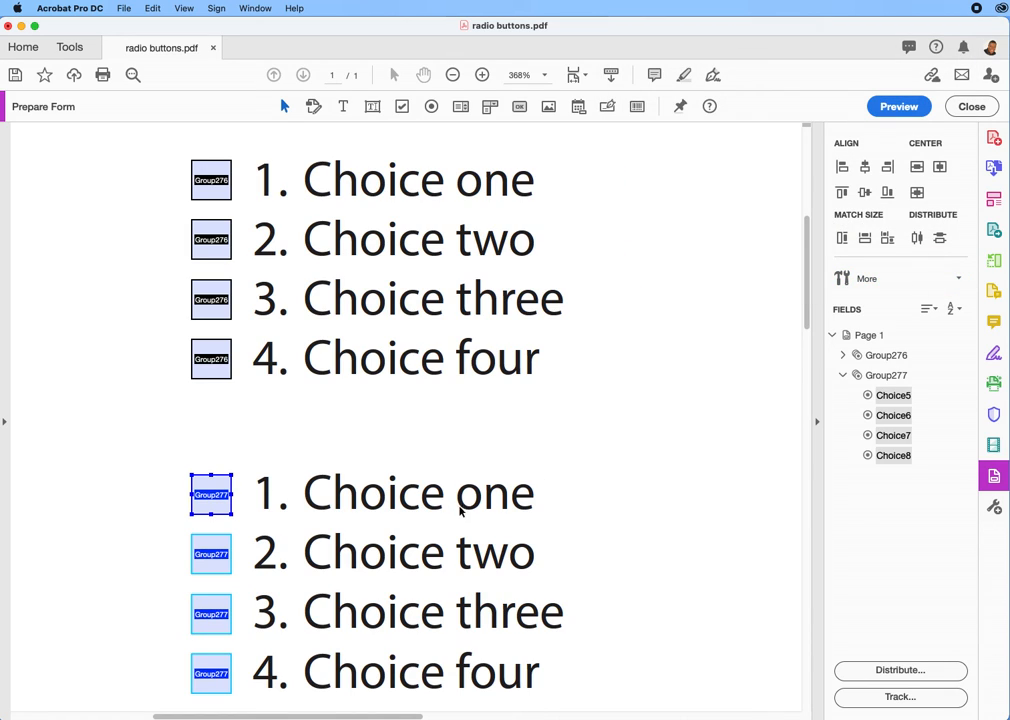
# - Preview the form and test the radio buttons of choices one to three in the first list
pyautogui.keyDown('shift'); pyautogui.click(226, 232); pyautogui.keyUp('shift')
pyautogui.click(908, 106)
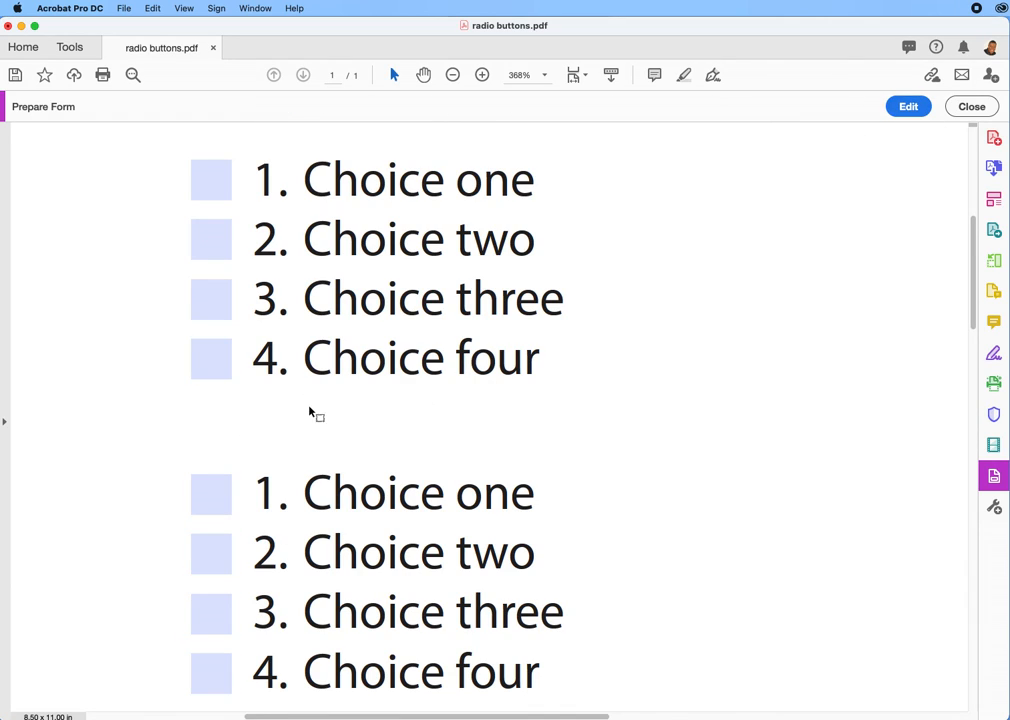
pyautogui.click(215, 190)
pyautogui.click(212, 250)
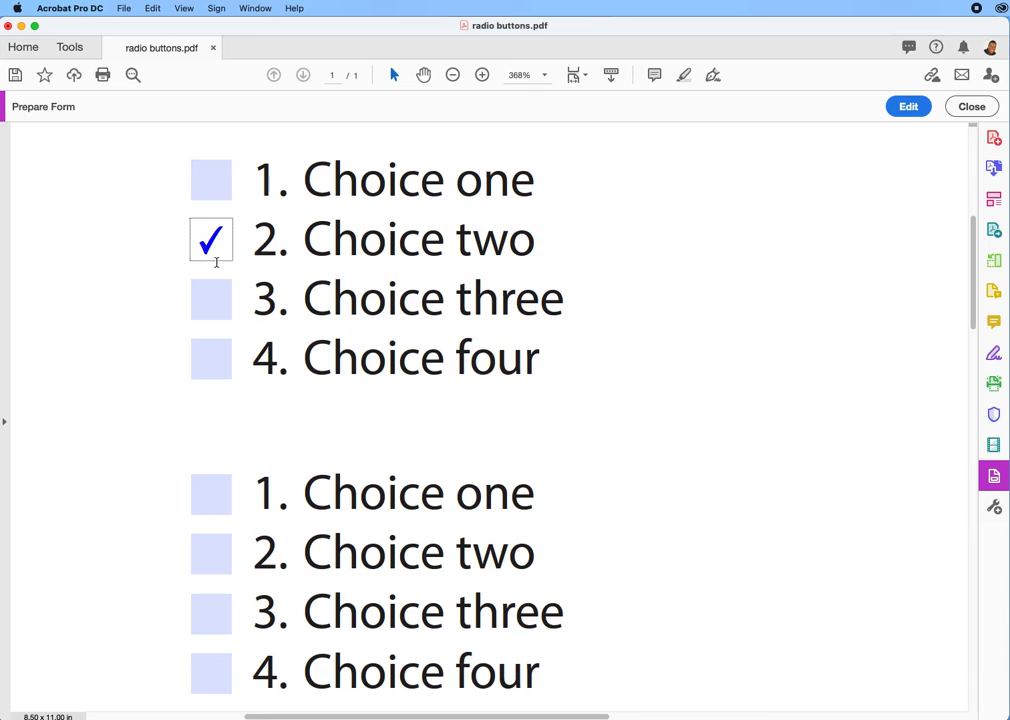
pyautogui.click(214, 297)
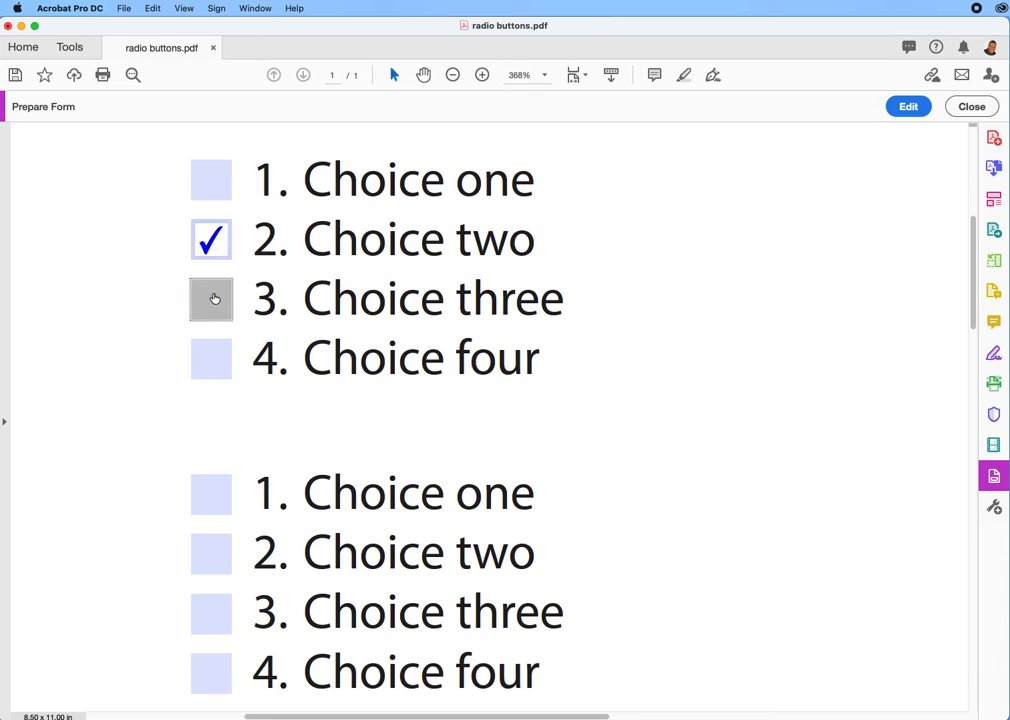
# - Test the radio buttons of choices one to three in the second list
pyautogui.click(210, 494)
pyautogui.click(214, 552)
pyautogui.click(221, 620)
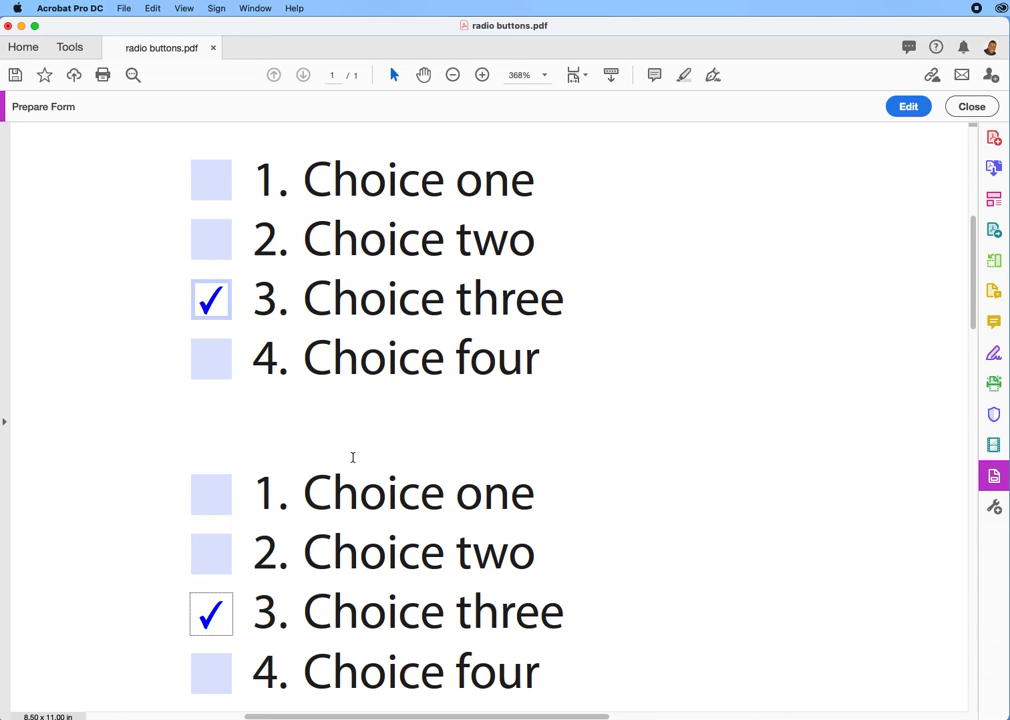